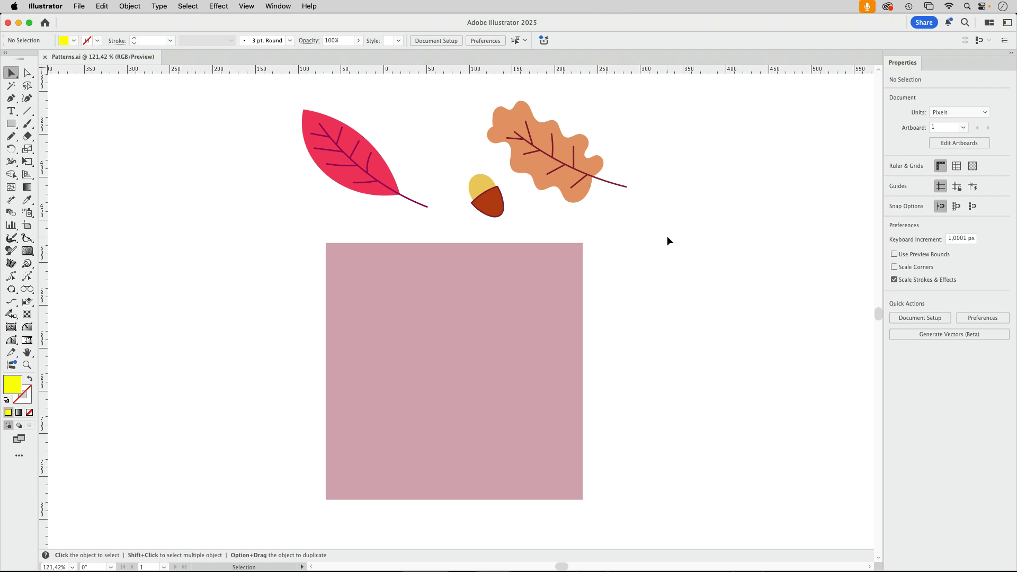
Check the dimensions of the pink background square.
scroll(657, 286, "right", 2)
scroll(657, 286, "down", 1)
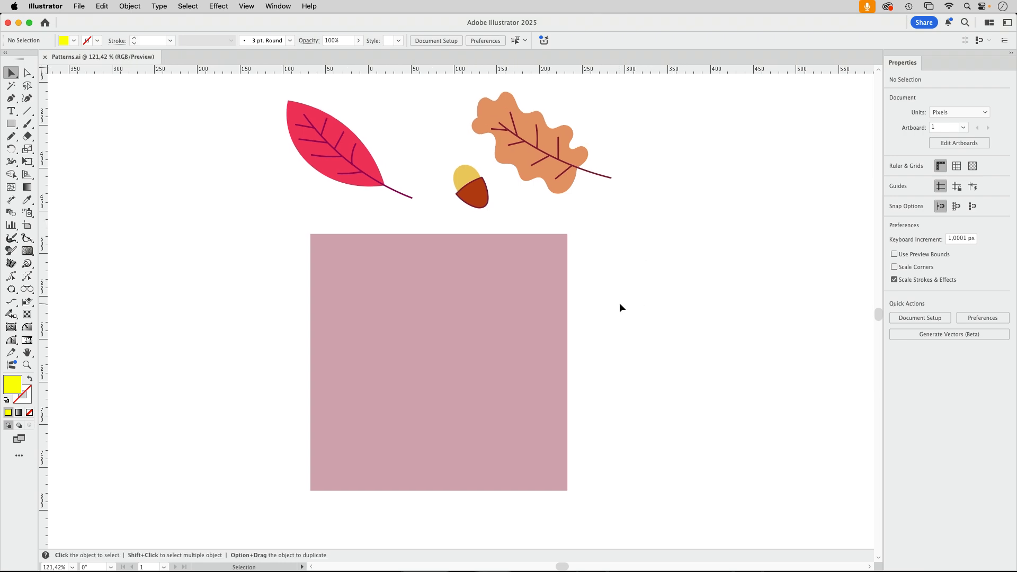
left_click(503, 337)
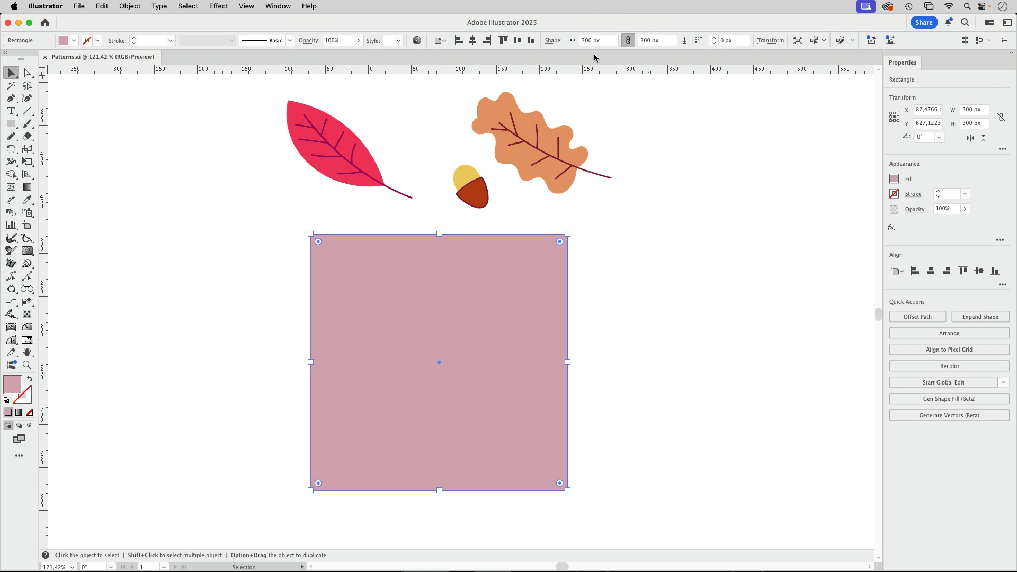
left_click(721, 235)
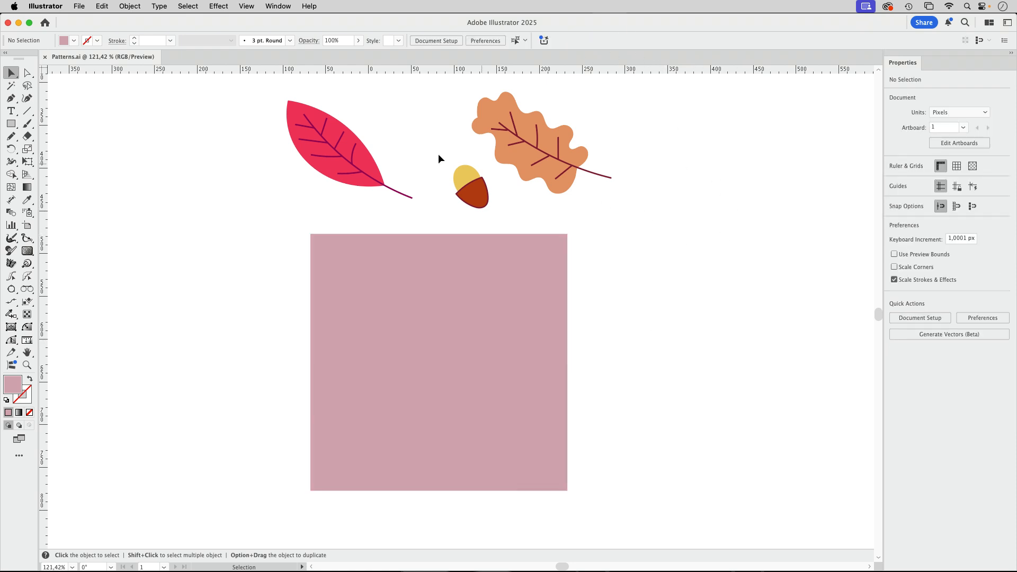
Place the red leaf across the square's top edge and copy it 0 px horizontally and 300 px vertically.
left_click_drag(333, 152, 377, 238)
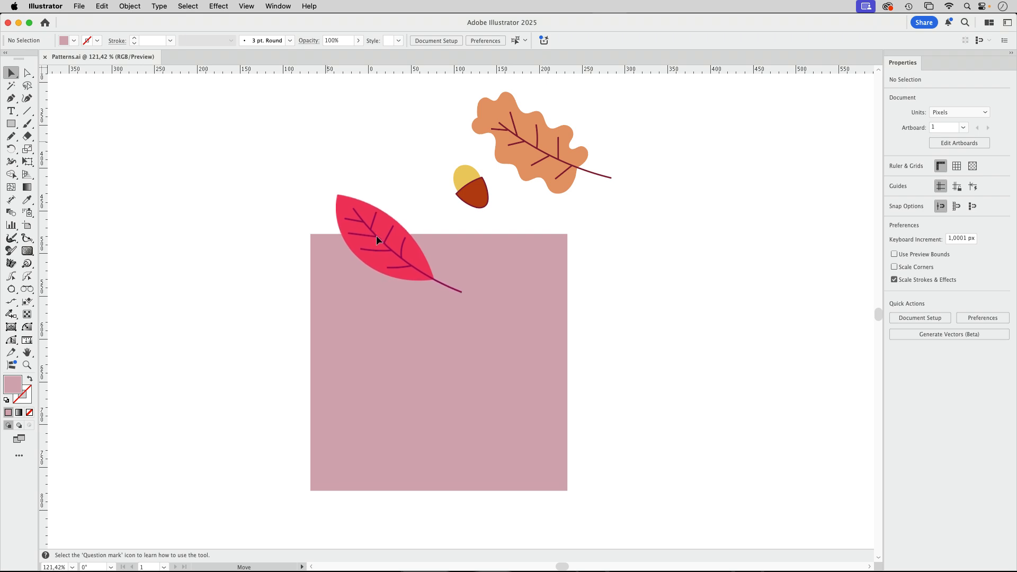
double_click(11, 74)
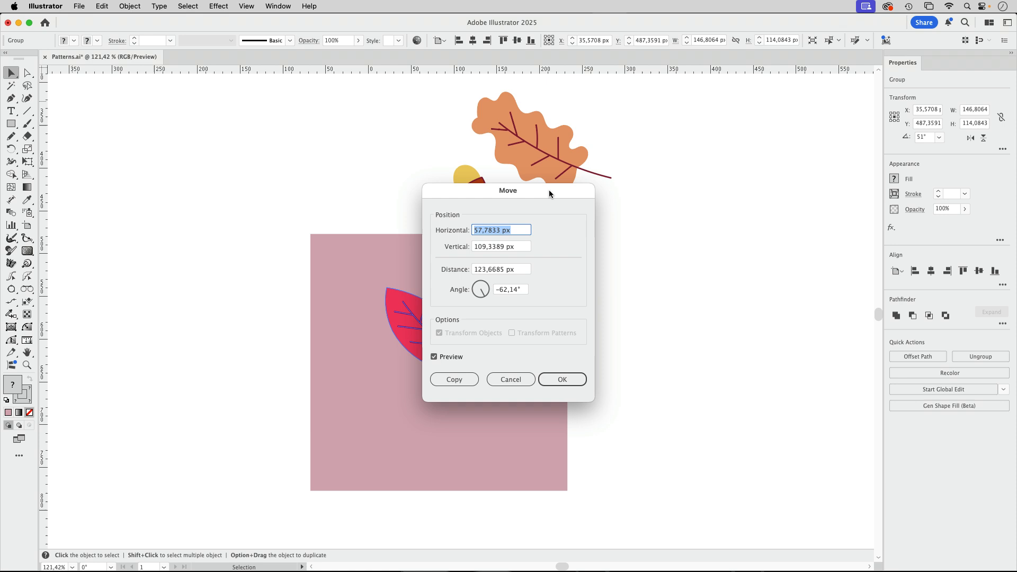
left_click_drag(549, 192, 755, 154)
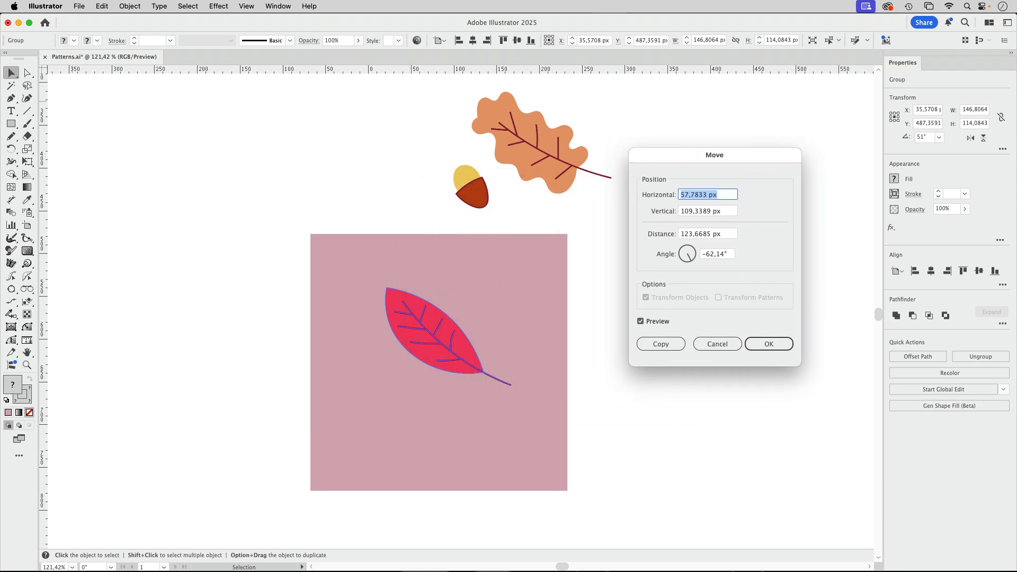
type("0")
left_click(694, 212)
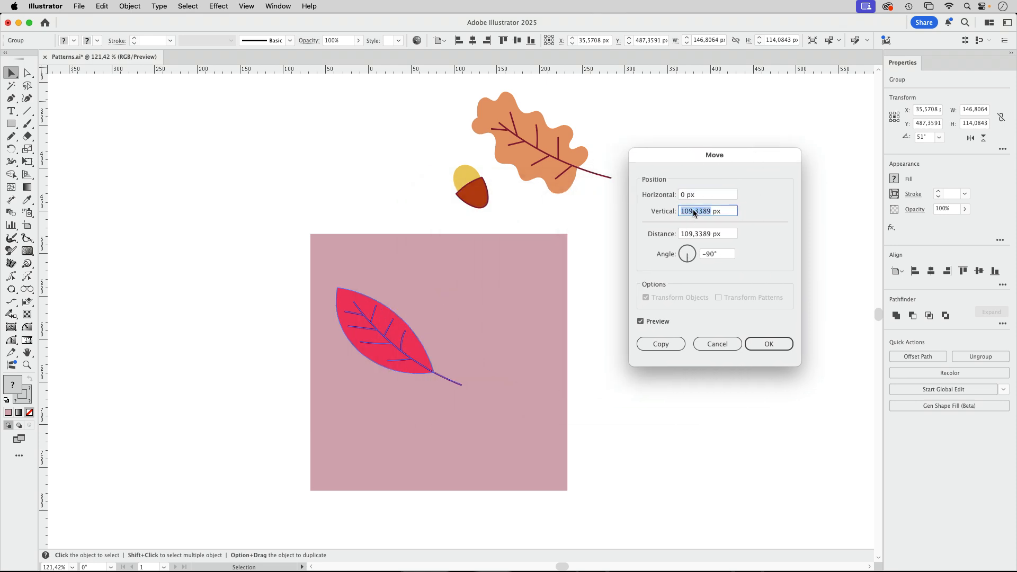
type("300")
left_click(660, 344)
left_click(420, 179)
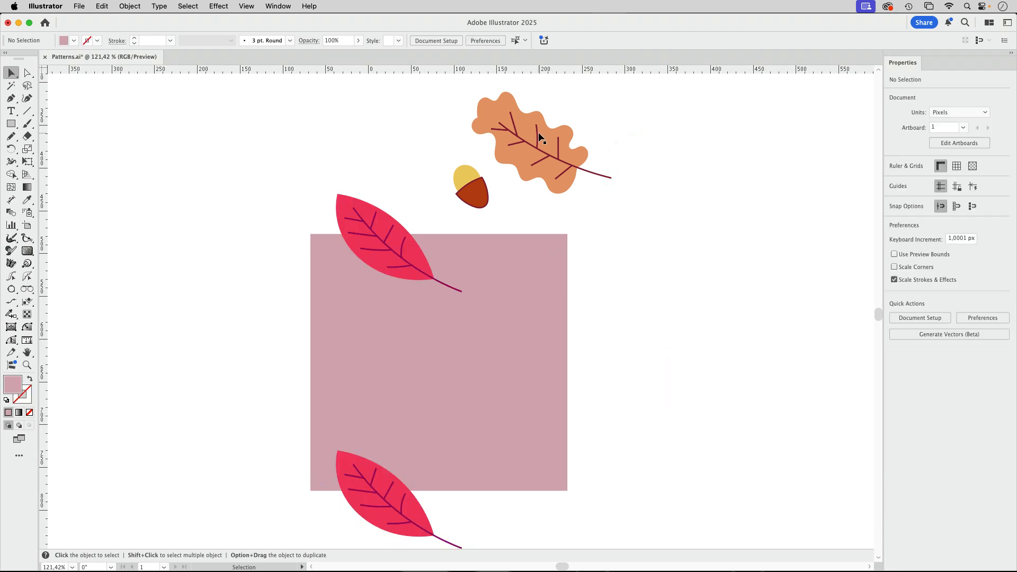
Place the orange oak leaf across the square's left edge and copy it 300 px horizontally and 0 px vertically.
left_click_drag(541, 134, 332, 345)
double_click(12, 76)
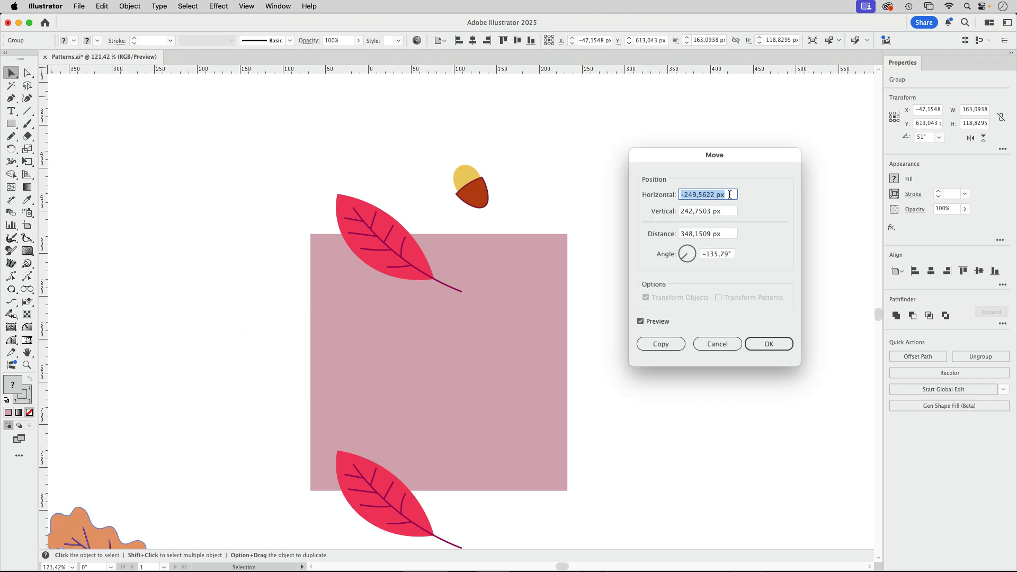
type("0")
left_click(702, 212)
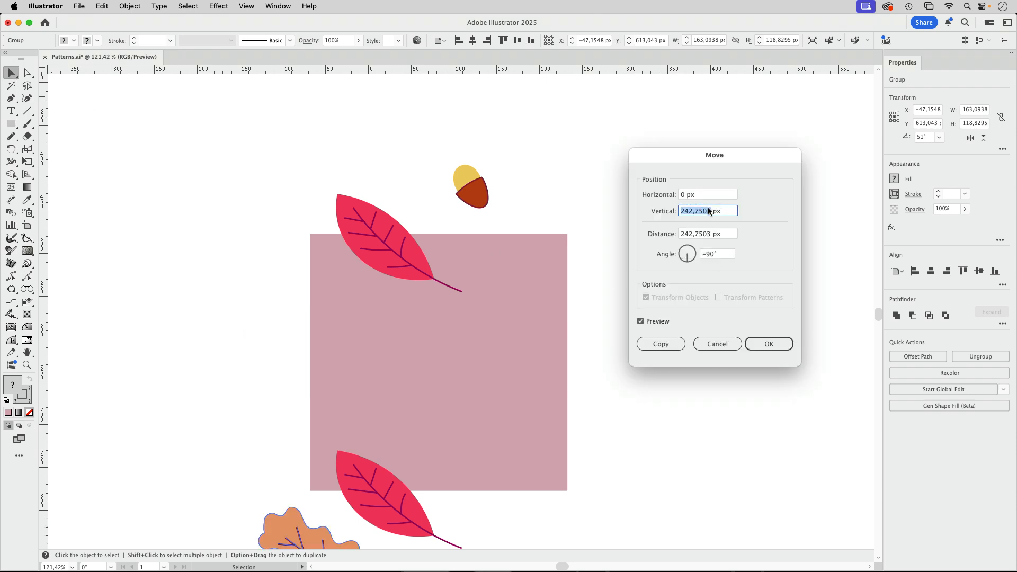
left_click_drag(710, 212, 711, 213)
type("0")
left_click(683, 195)
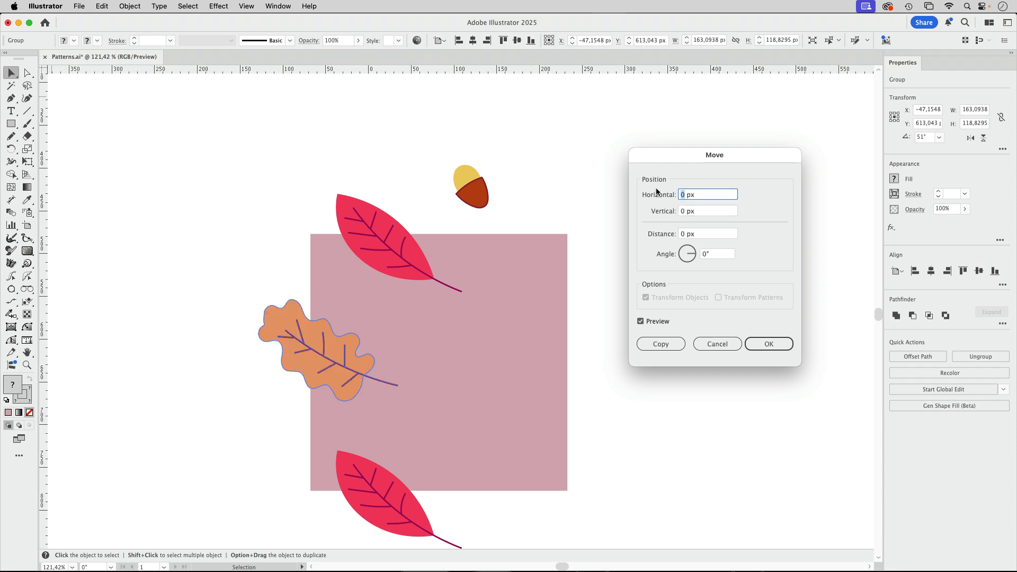
type("300")
left_click(659, 343)
left_click(704, 237)
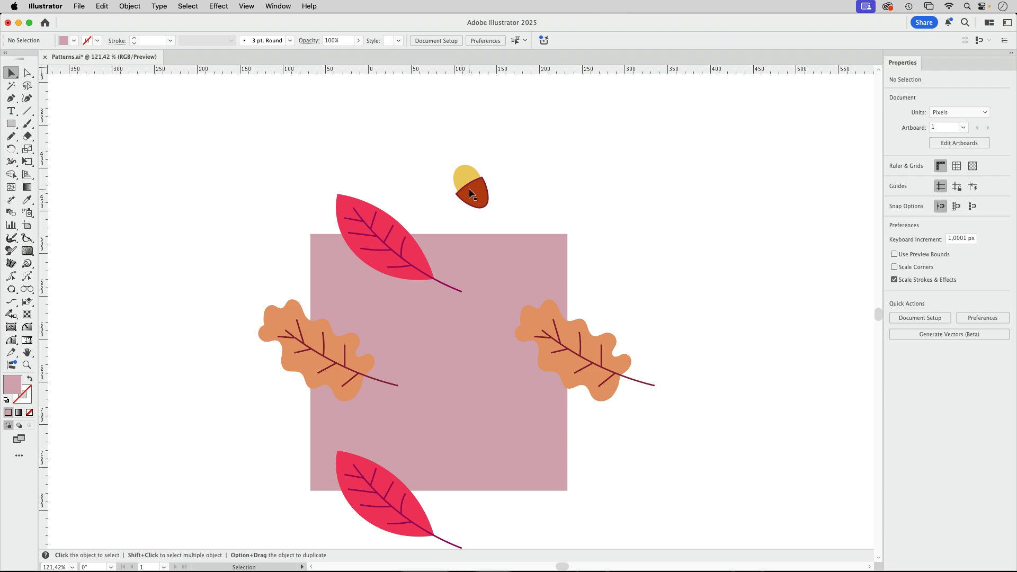
Fill the square's interior with the acorn, a rotated acorn copy below it, and a copy of the red leaf near the centre.
left_click(473, 194)
left_click_drag(473, 193, 503, 458)
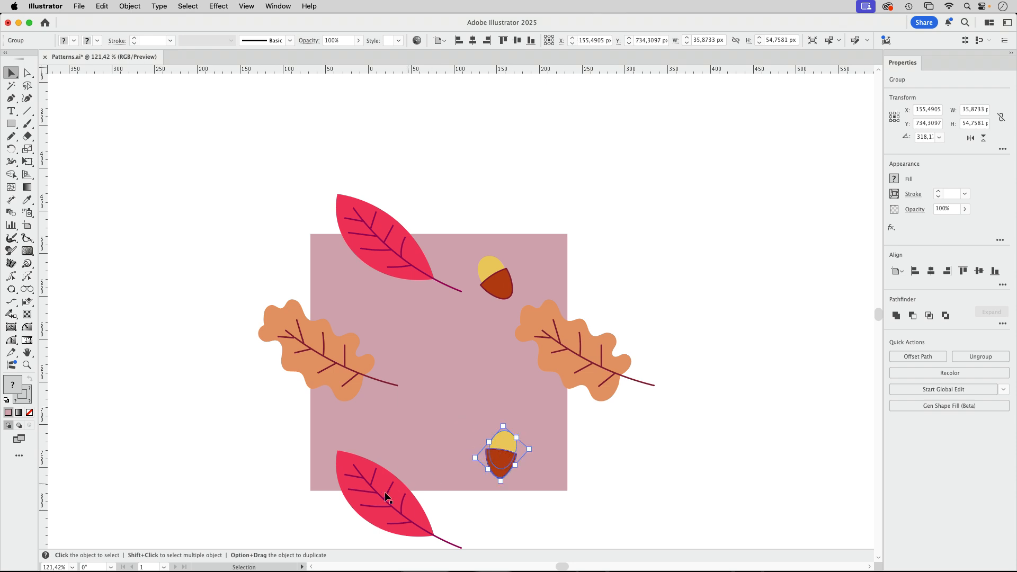
left_click_drag(386, 490, 466, 364)
left_click(656, 274)
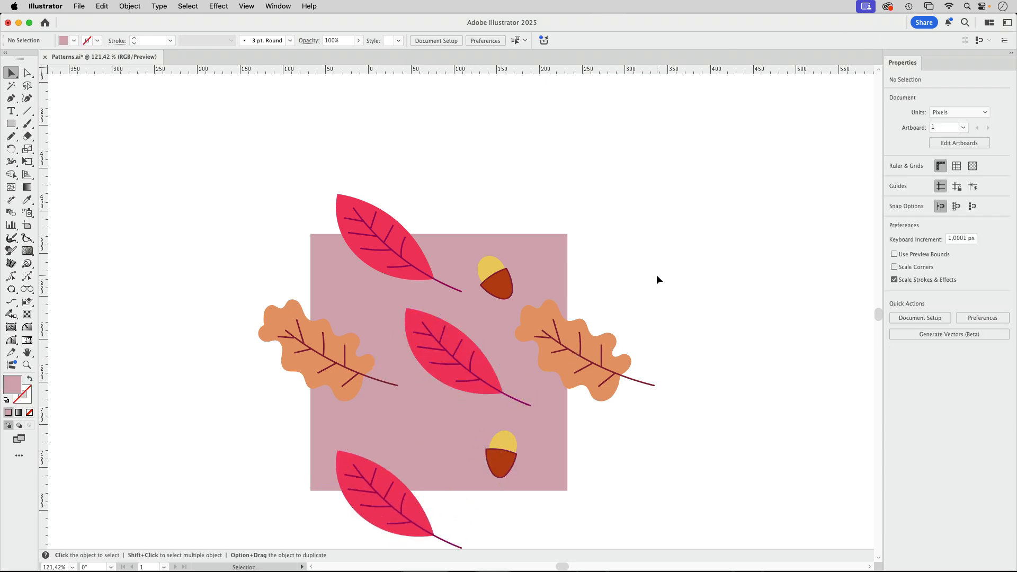
Paste a copy of the pink square directly behind the original and set the copy's fill to None.
key("space")
left_click_drag(658, 316, 622, 247)
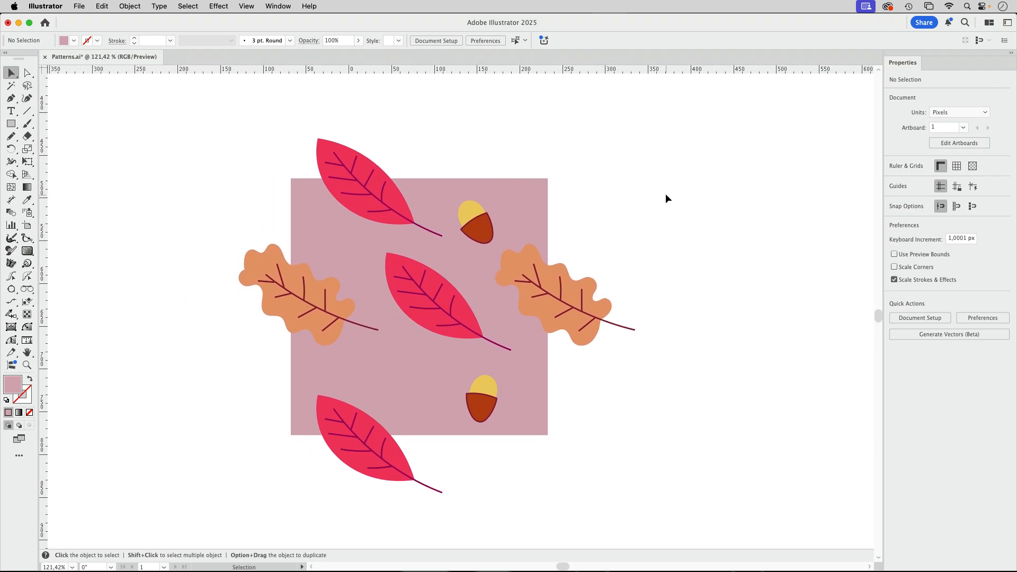
left_click(532, 201)
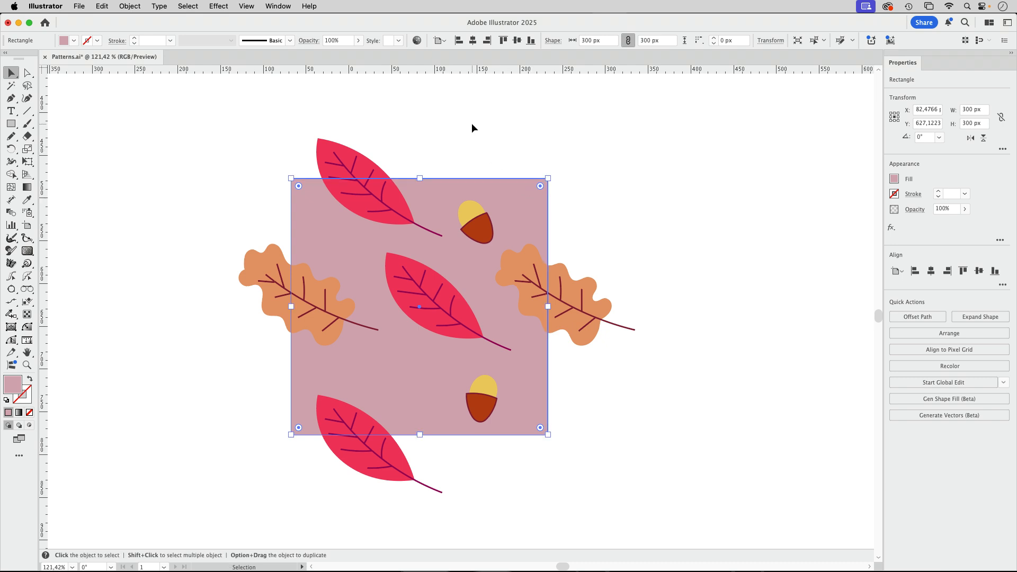
left_click(103, 6)
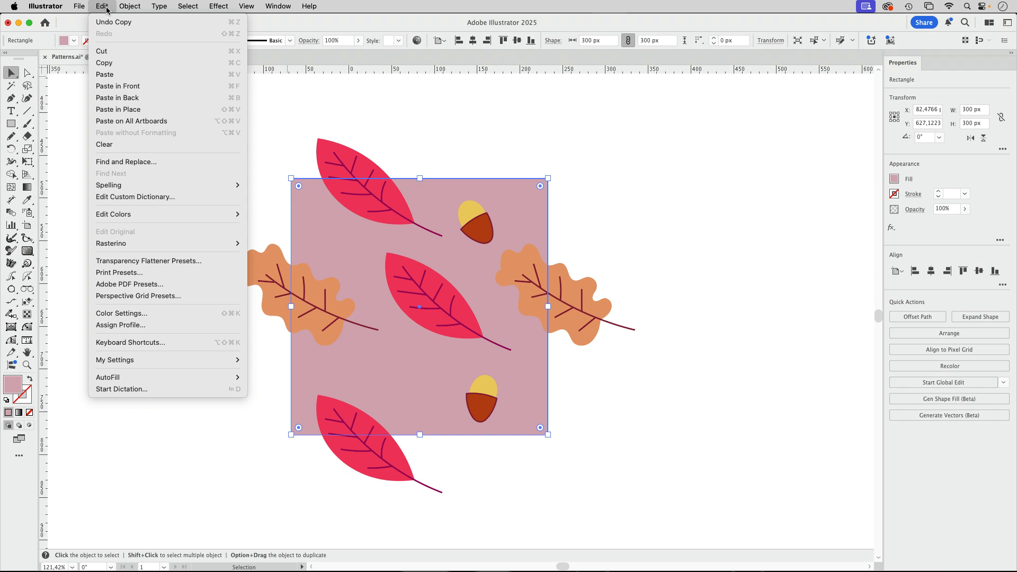
left_click(129, 97)
left_click(75, 41)
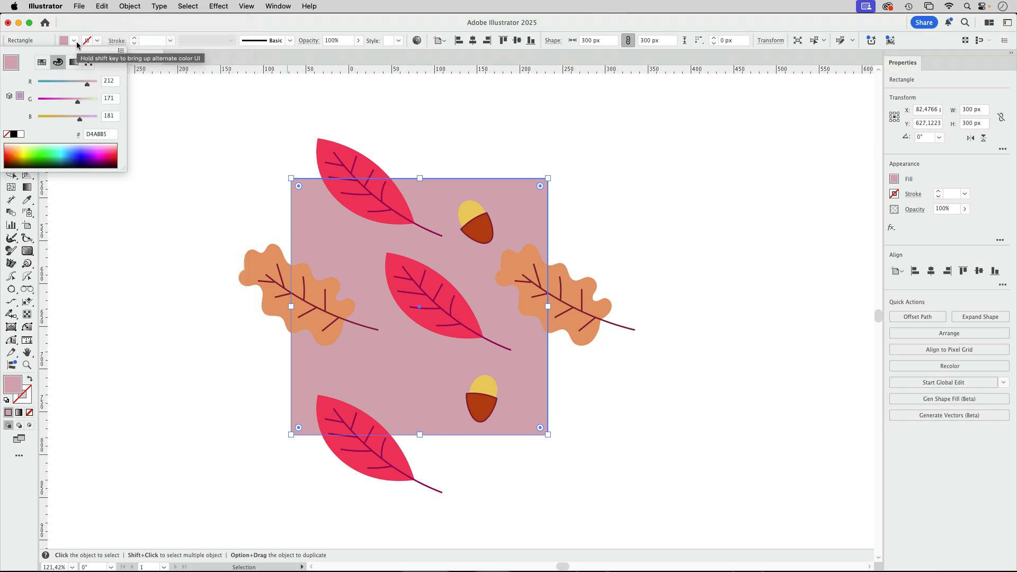
left_click(7, 134)
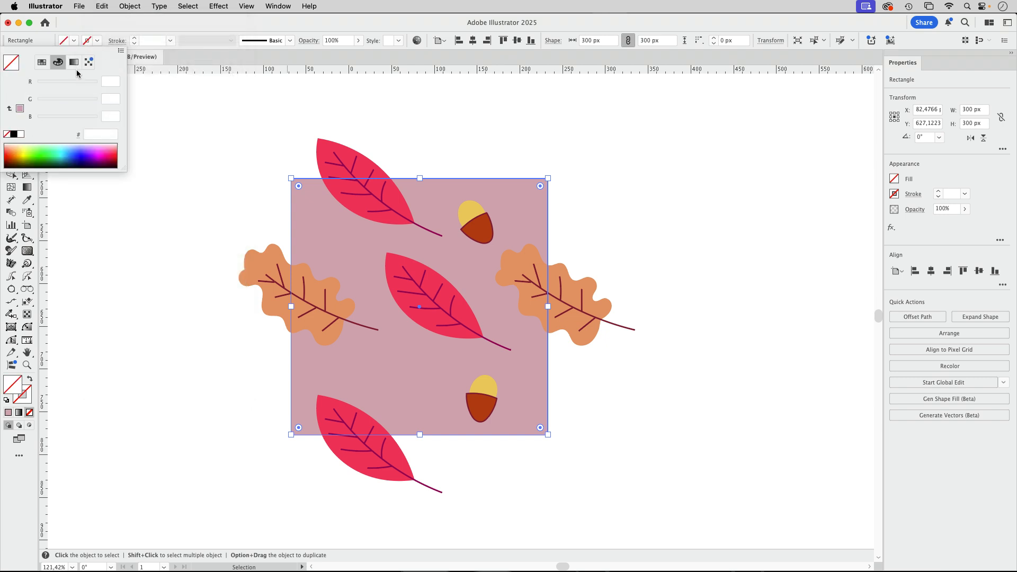
left_click(98, 26)
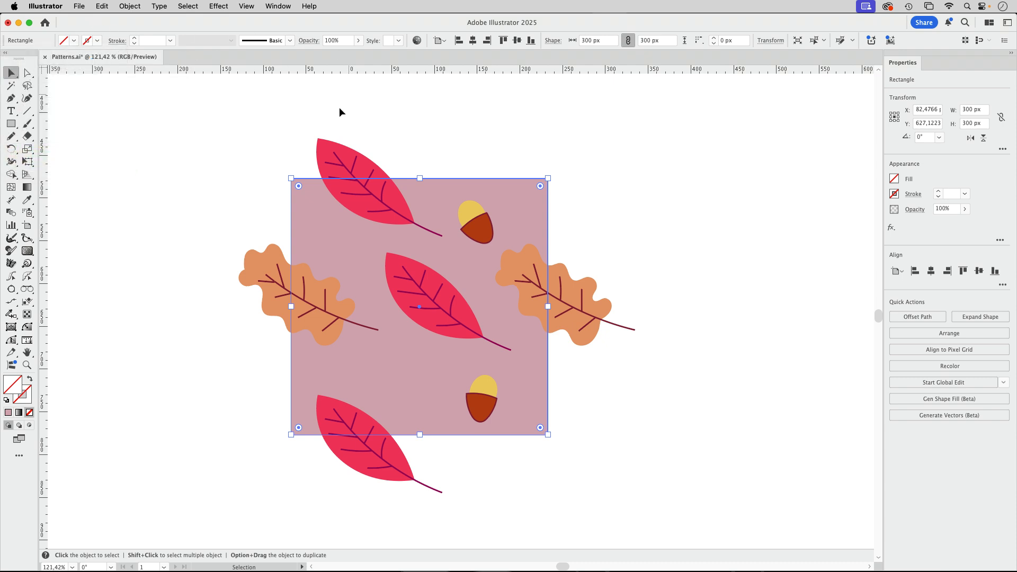
Save the whole pink tile, including its leaves, acorns and unfilled square, as a pattern swatch.
left_click_drag(218, 118, 676, 521)
left_click(278, 6)
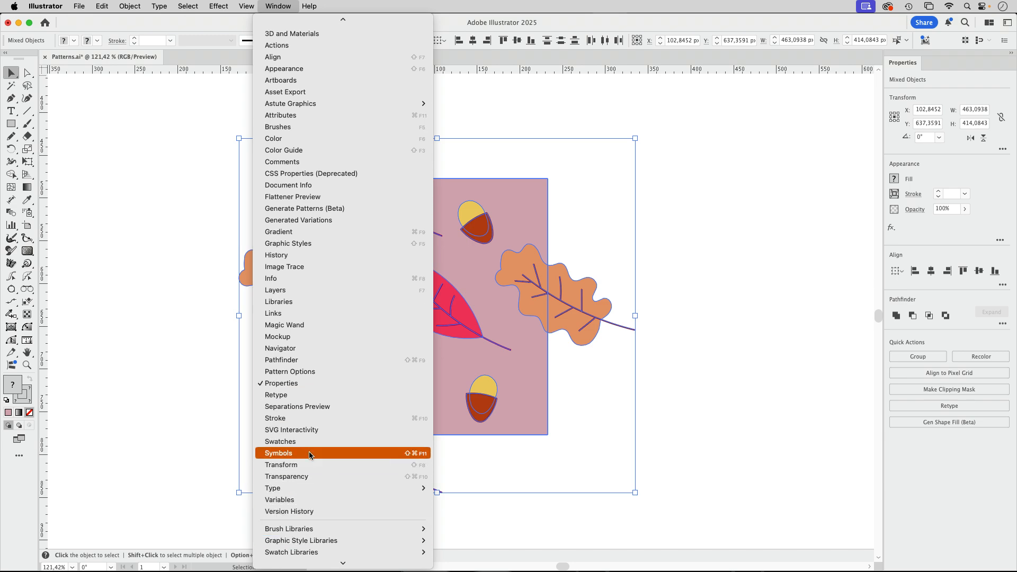
left_click(309, 442)
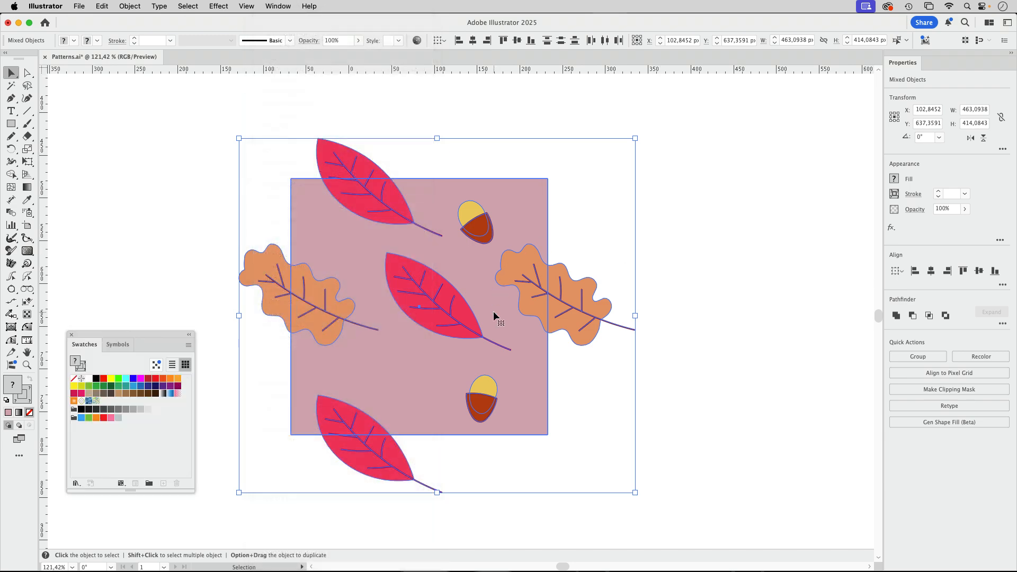
left_click_drag(494, 310, 151, 455)
left_click(673, 286)
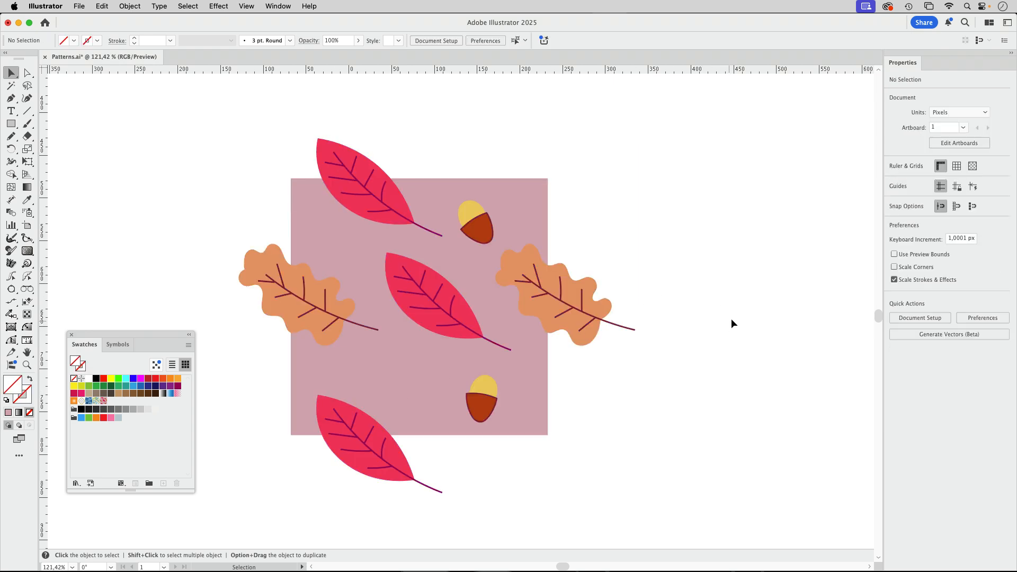
Outline the strokes of the four green leaves that cross the edges of the green square.
left_click_drag(742, 309, 281, 281)
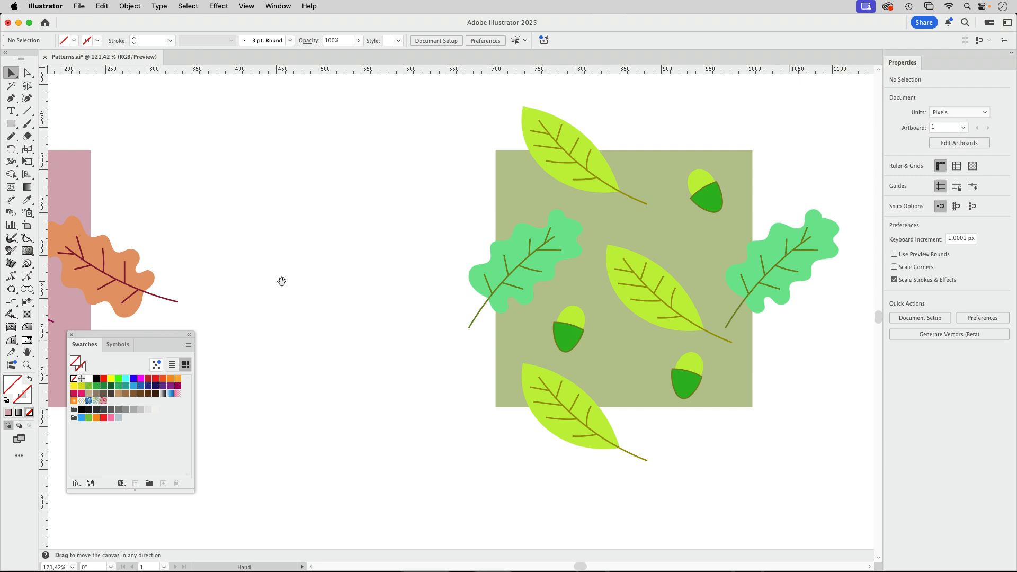
scroll(281, 280, "right", 10)
scroll(664, 208, "left", 4)
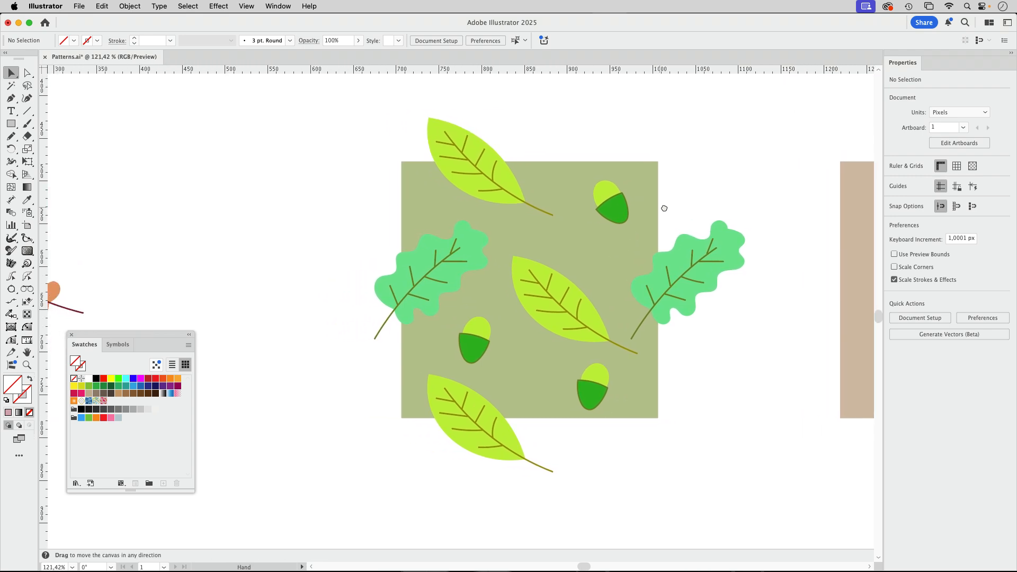
scroll(664, 208, "left", 4)
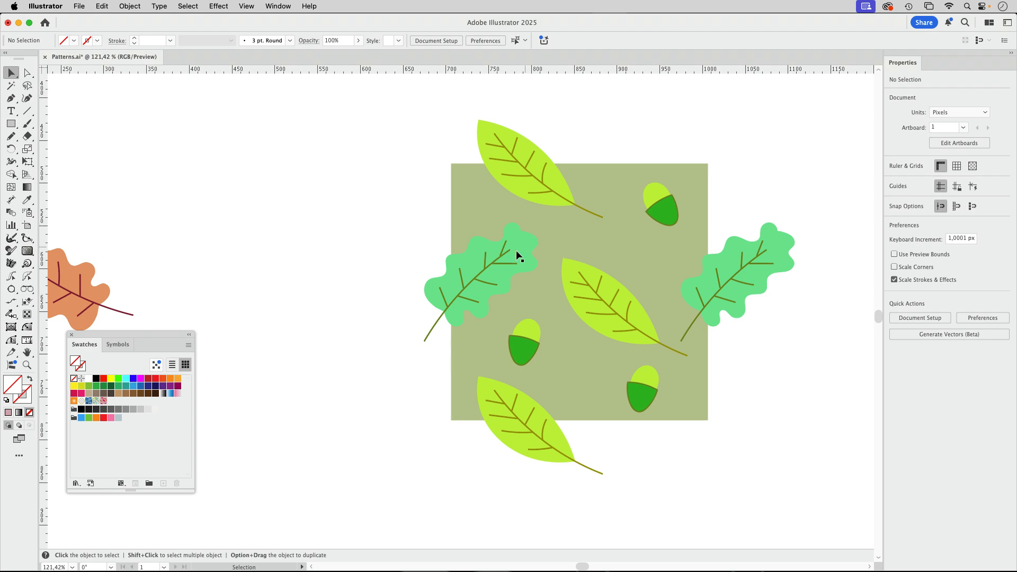
left_click(496, 272)
left_click(519, 177, "shift")
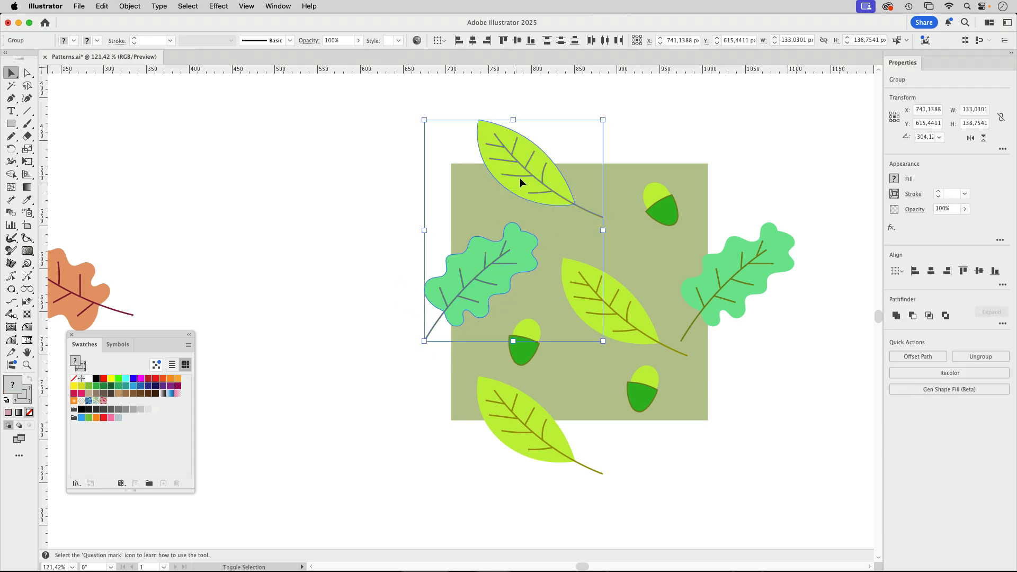
left_click(709, 274, "shift")
left_click(551, 426, "shift")
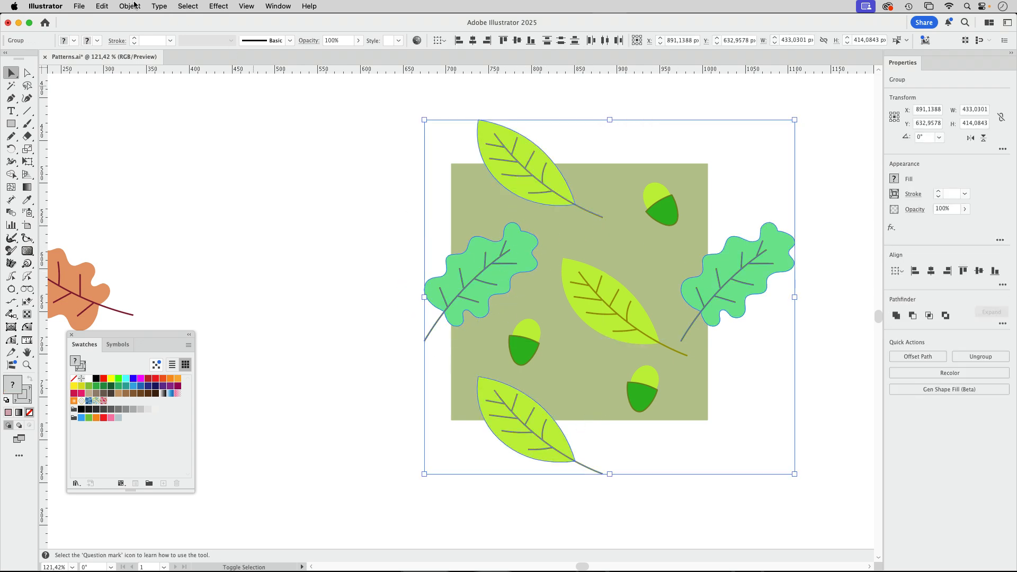
left_click(132, 5)
mouse_move(161, 348)
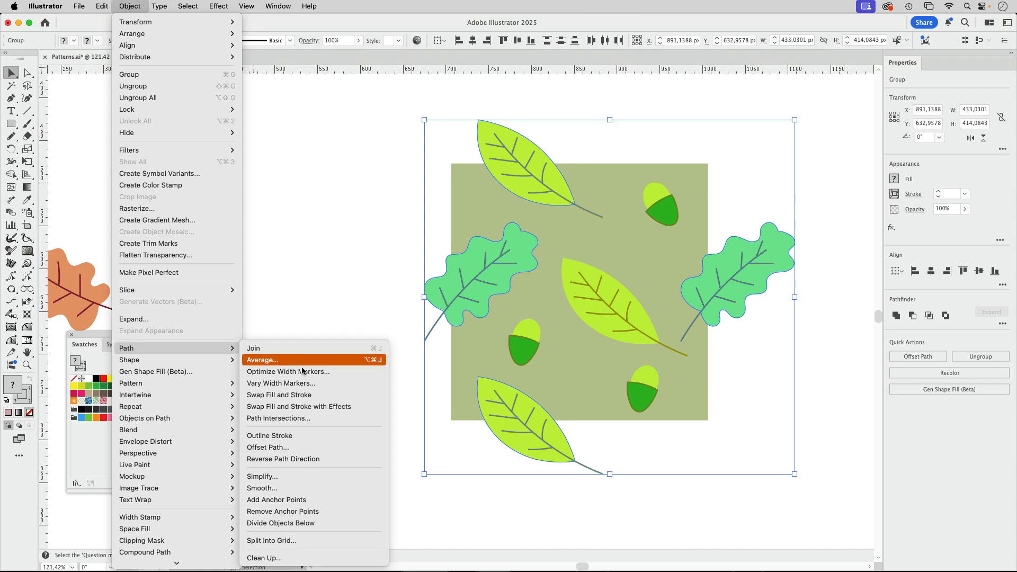
left_click(299, 435)
left_click(370, 215)
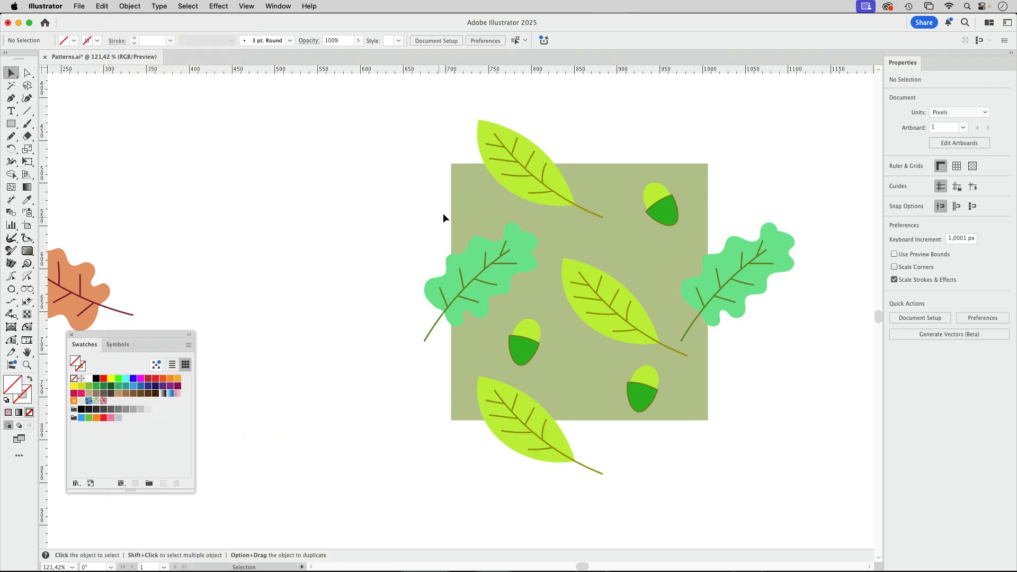
Copy the green square and paste the copy in place in front of all the tile artwork.
left_click(472, 201)
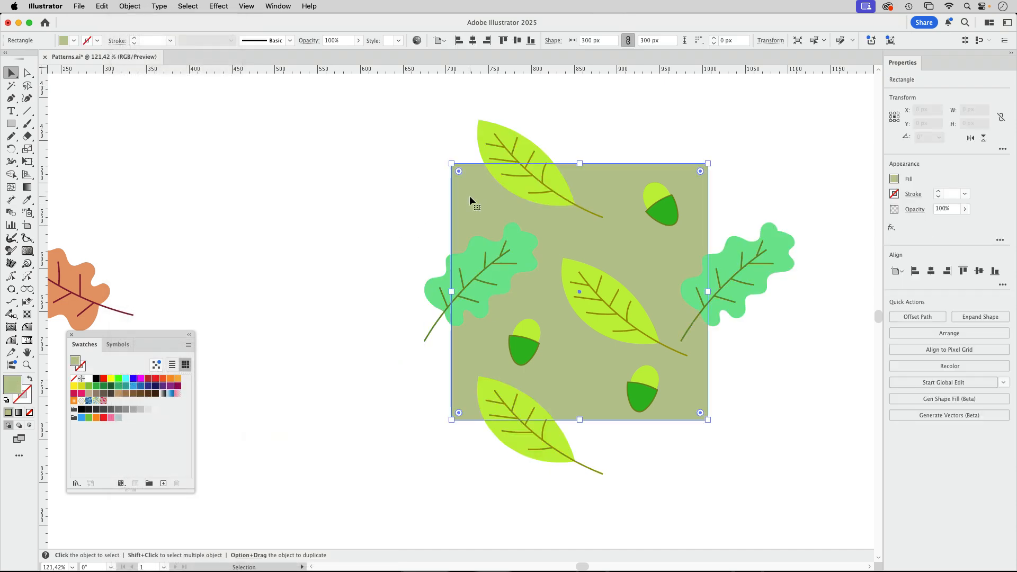
key("a")
key("v")
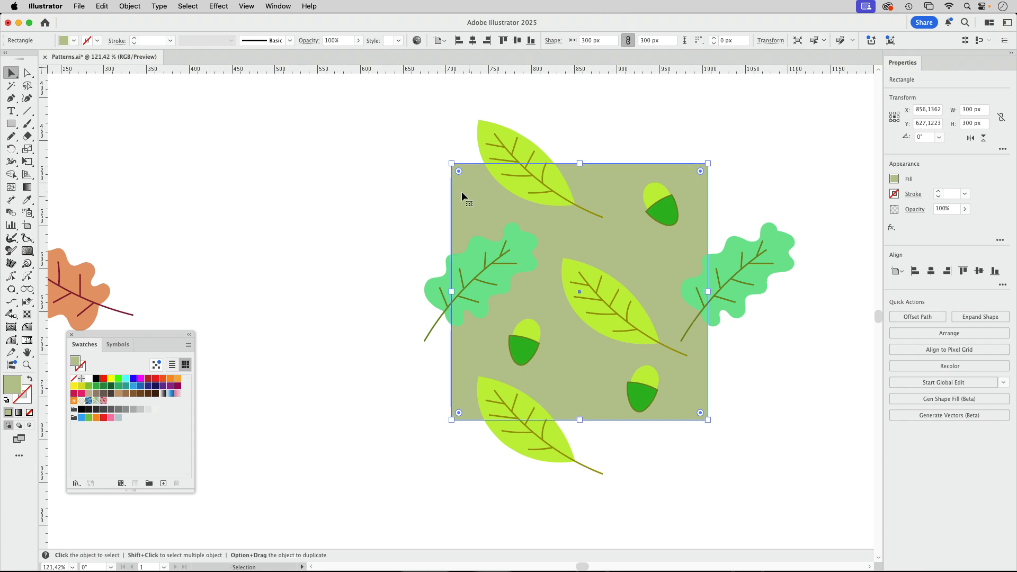
left_click(364, 200)
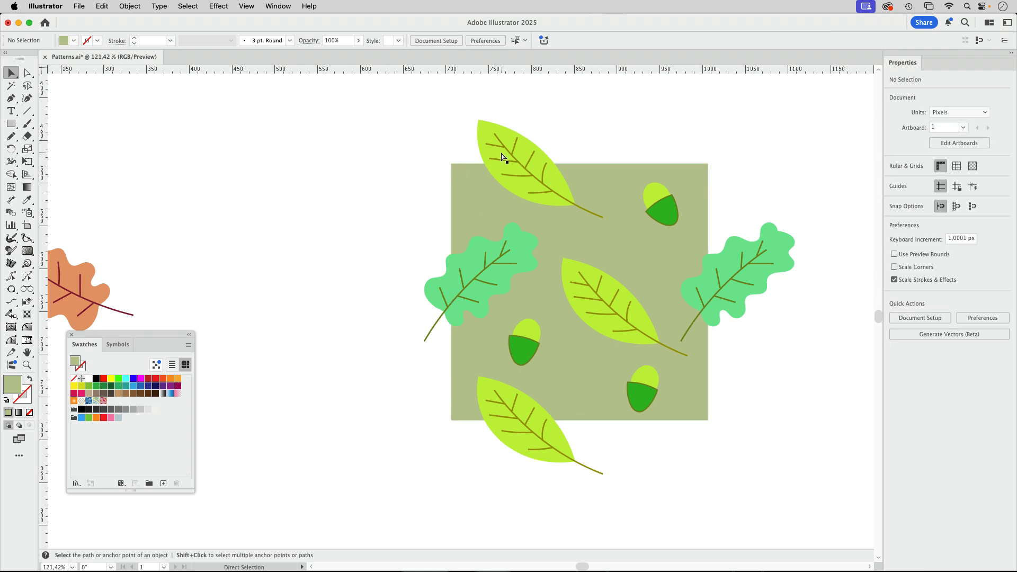
key("super+z")
Crop the four edge-crossing green leaves to the front square with the Pathfinder Crop operation.
left_click(518, 152, "shift")
left_click(435, 286, "shift")
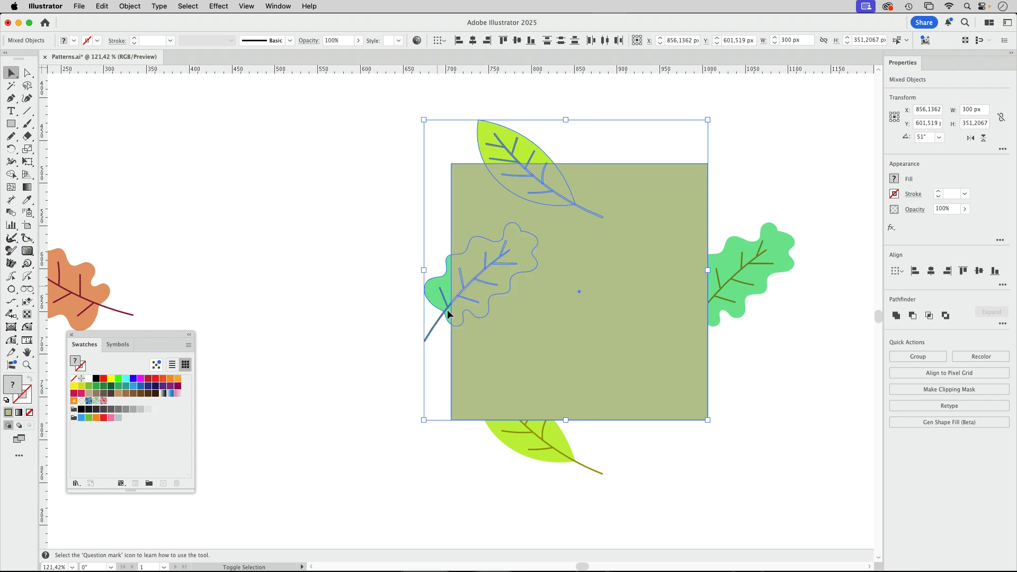
left_click(528, 433, "shift")
left_click(761, 277, "shift")
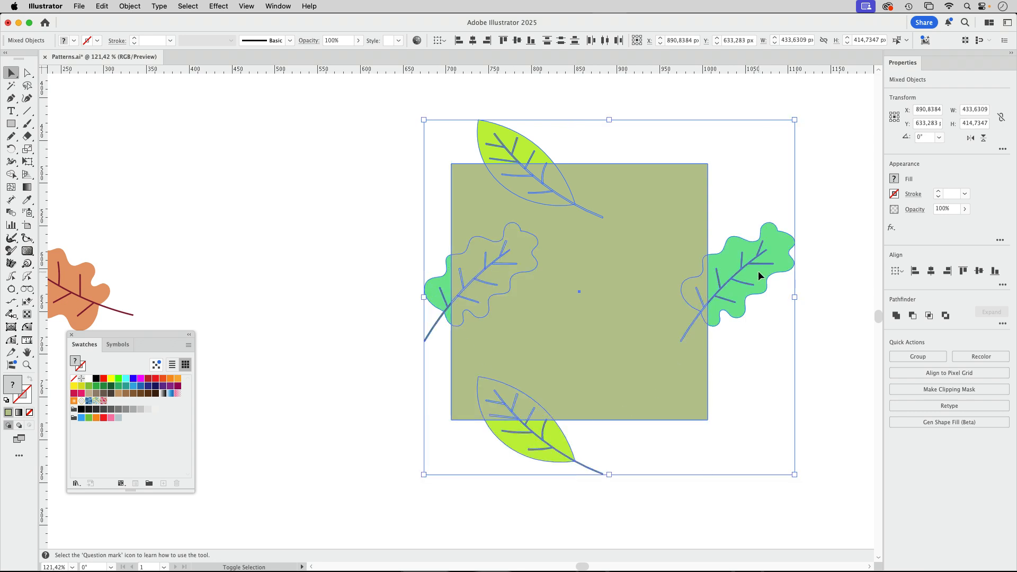
left_click(271, 6)
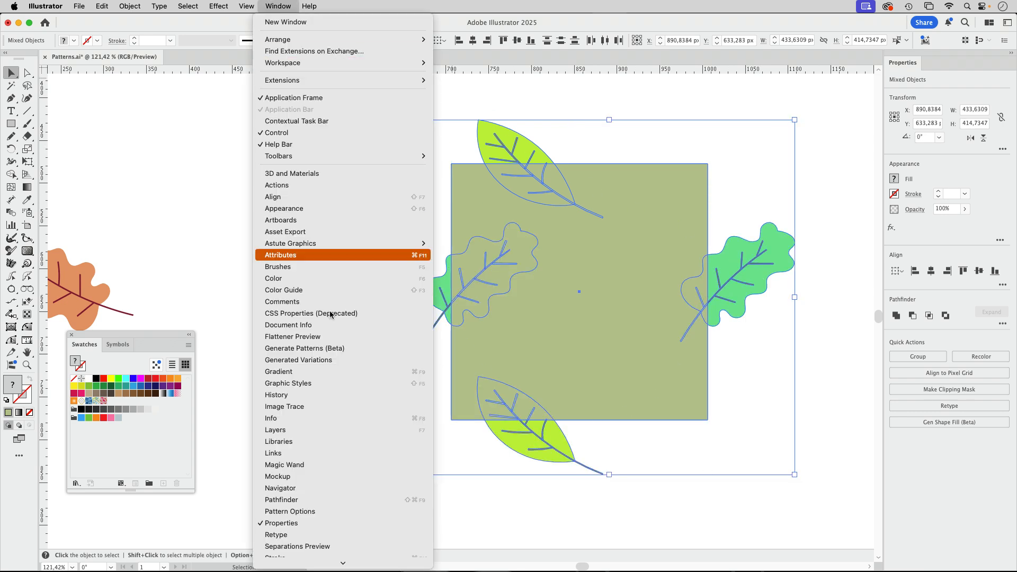
scroll(341, 529, "down", 3)
left_click(341, 418)
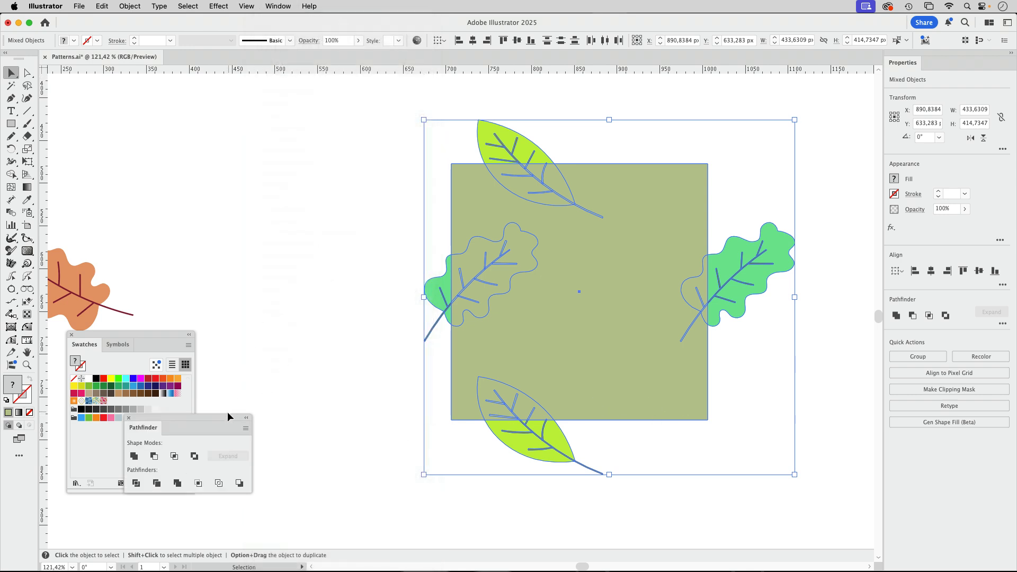
left_click_drag(227, 416, 355, 223)
left_click(325, 289)
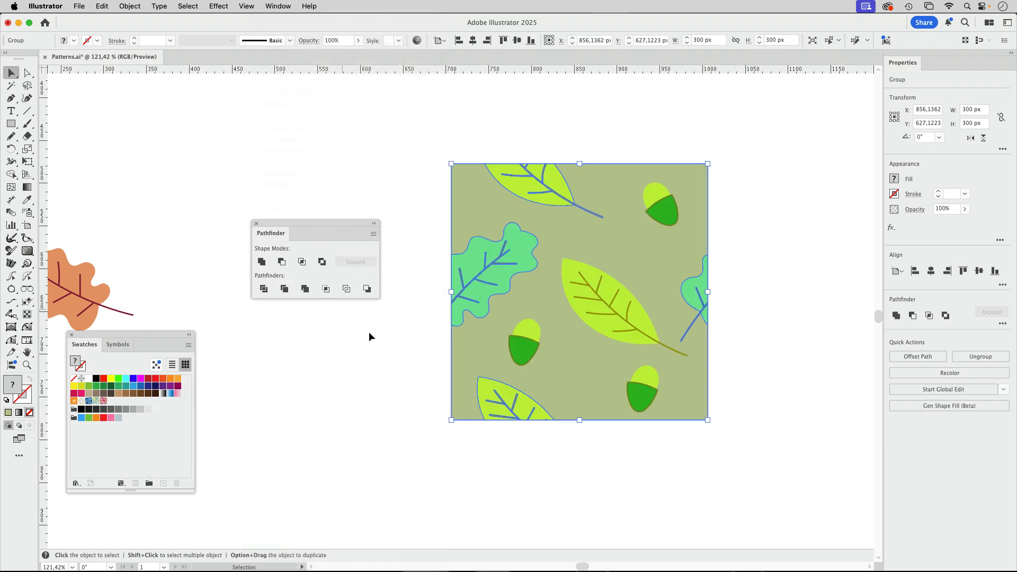
Inspect the cropped green tile in Outline view and return to the GPU preview.
left_click(757, 313)
left_click(620, 300)
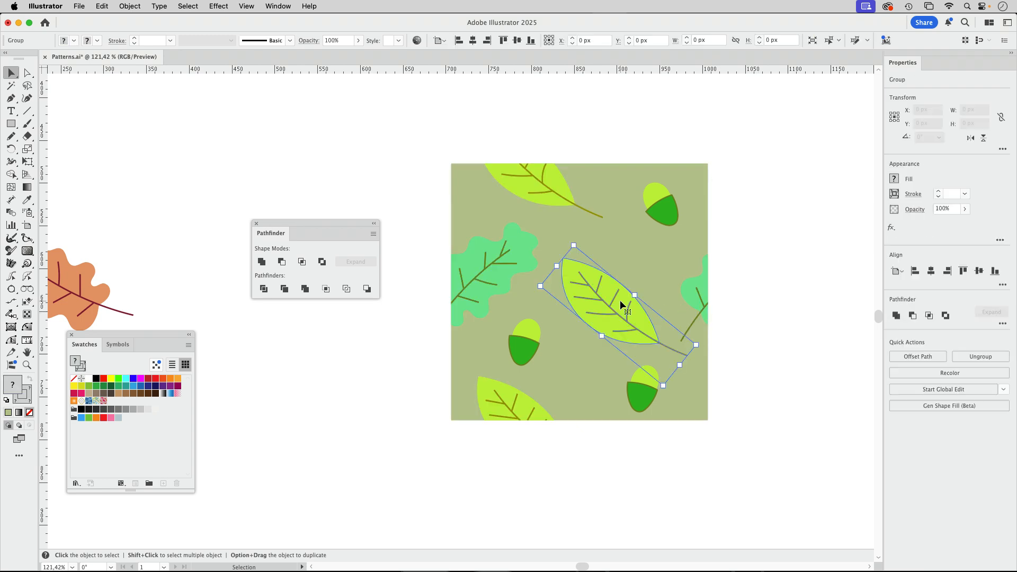
left_click(772, 309)
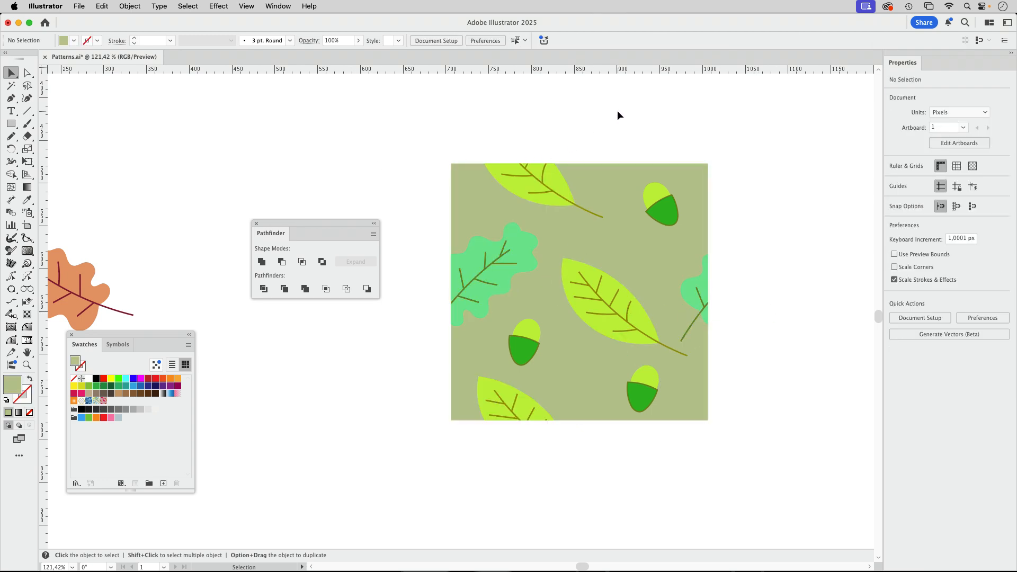
left_click(251, 6)
left_click(253, 21)
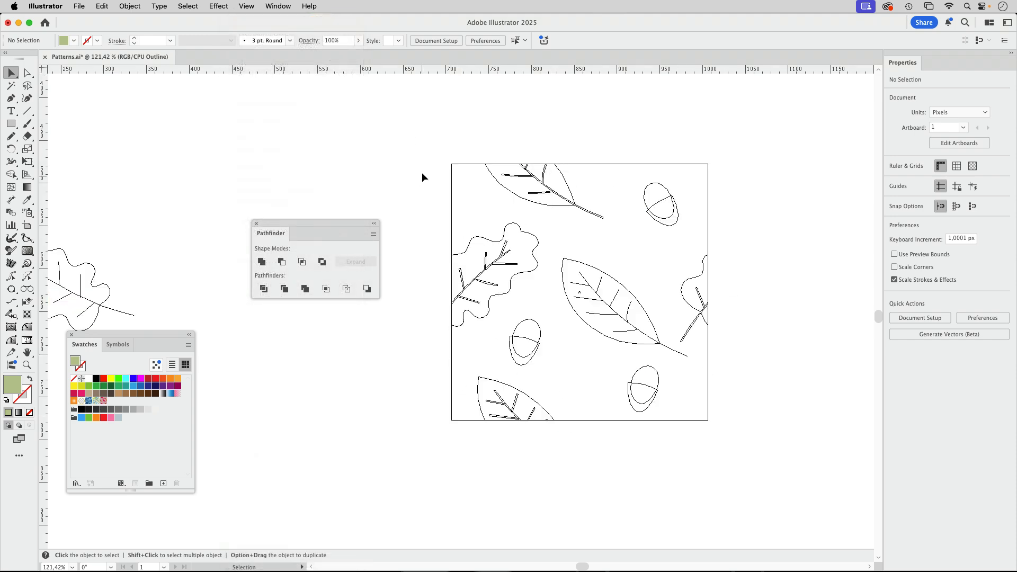
left_click(246, 5)
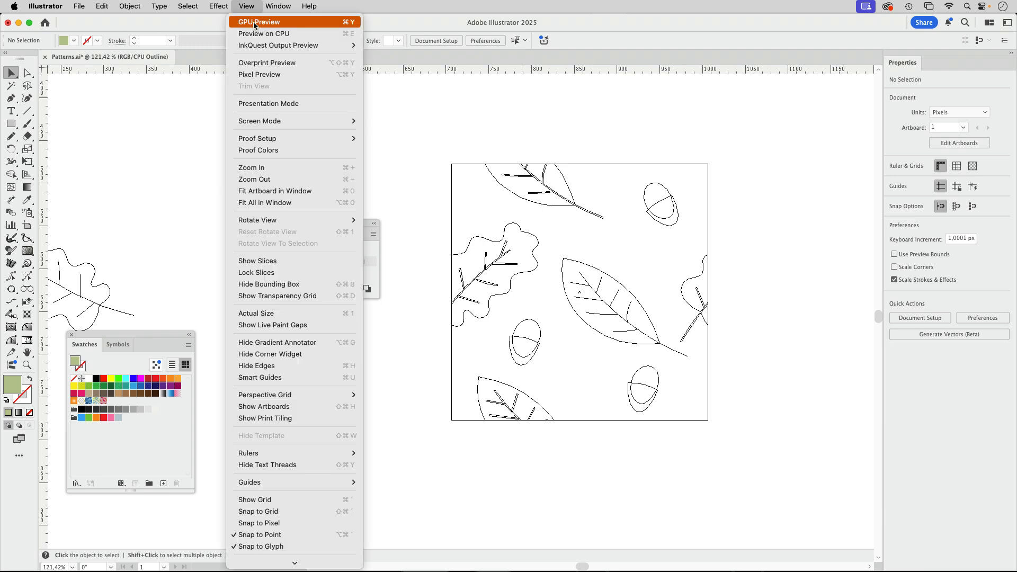
left_click(253, 21)
Save the whole cropped green tile with its leaves and acorns as a pattern swatch.
left_click_drag(383, 110, 759, 500)
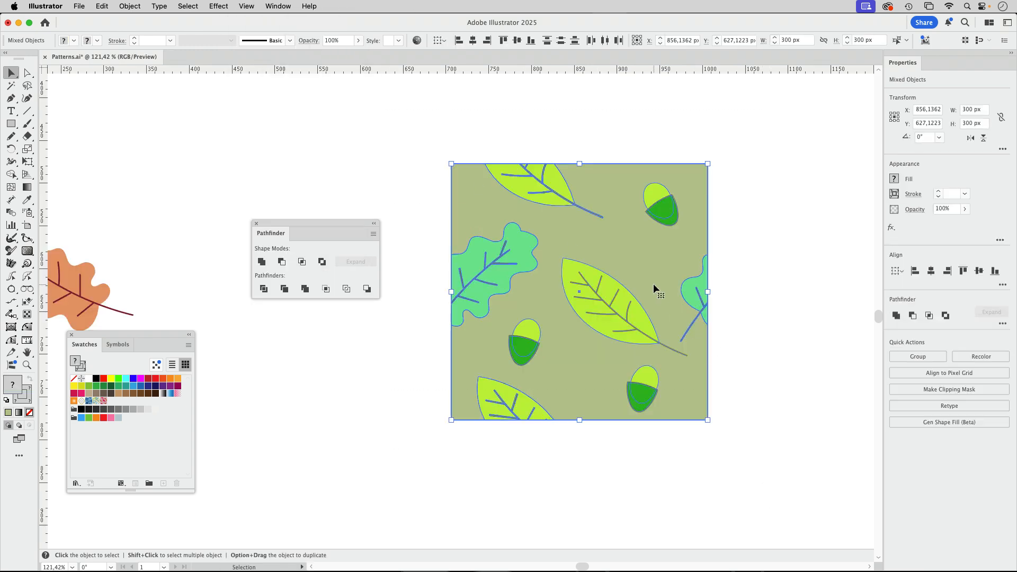
left_click_drag(654, 255, 168, 448)
left_click(263, 368)
left_click_drag(154, 335, 769, 102)
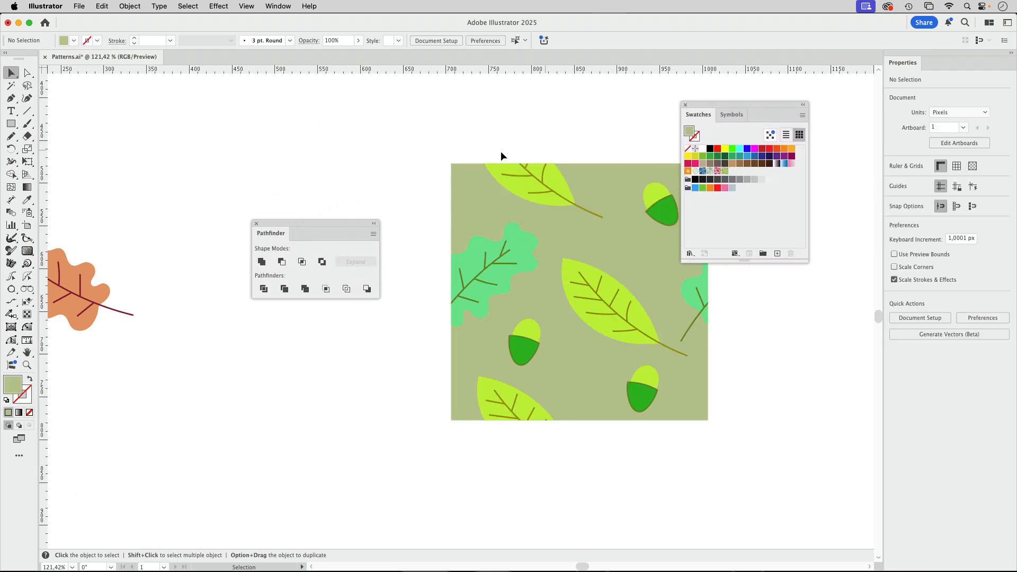
left_click(256, 223)
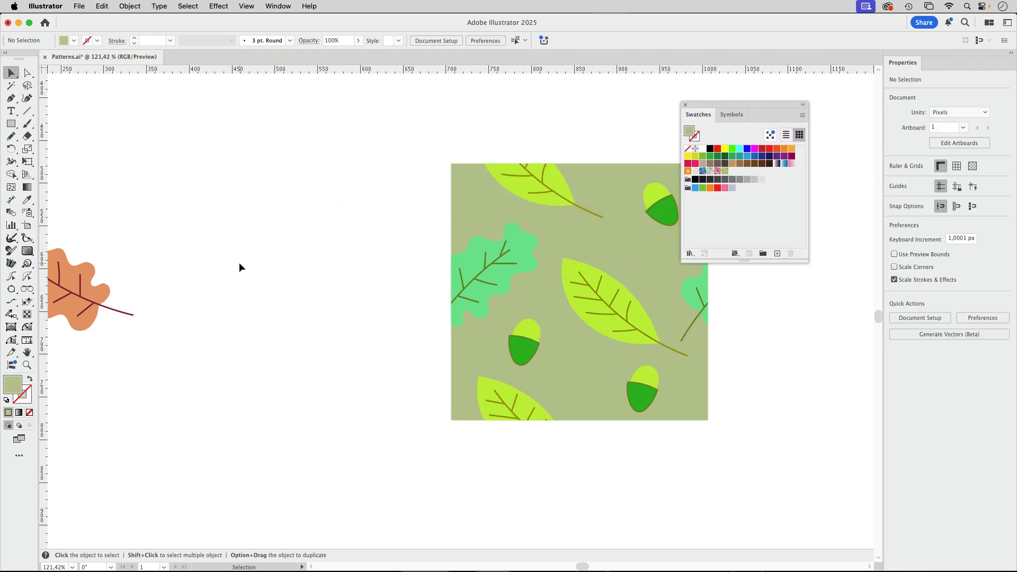
Examine the photographed manual pages on pattern tiling and the Illustrator CS6 release notes about patterns.
scroll(254, 290, "left", 10)
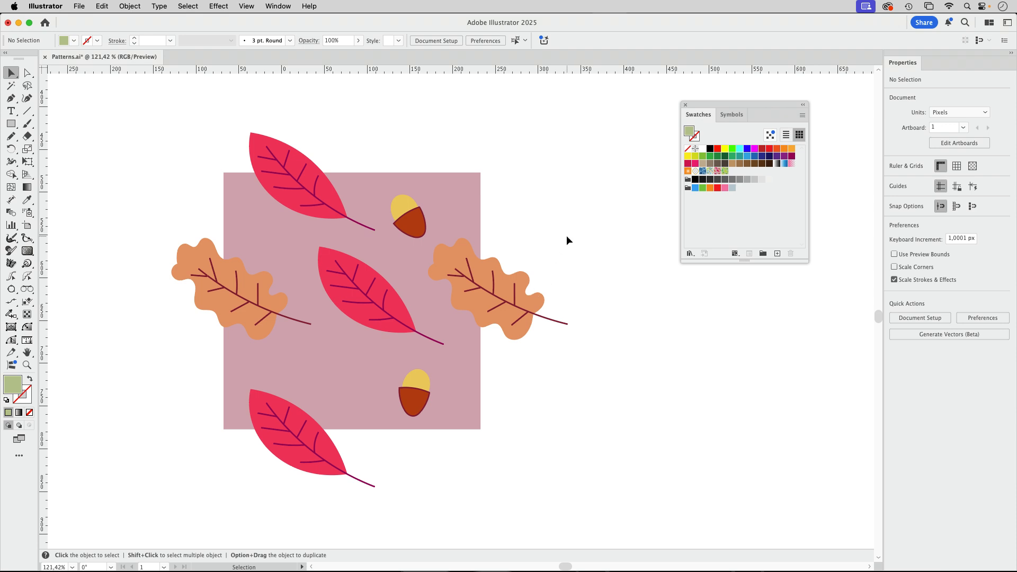
key("space")
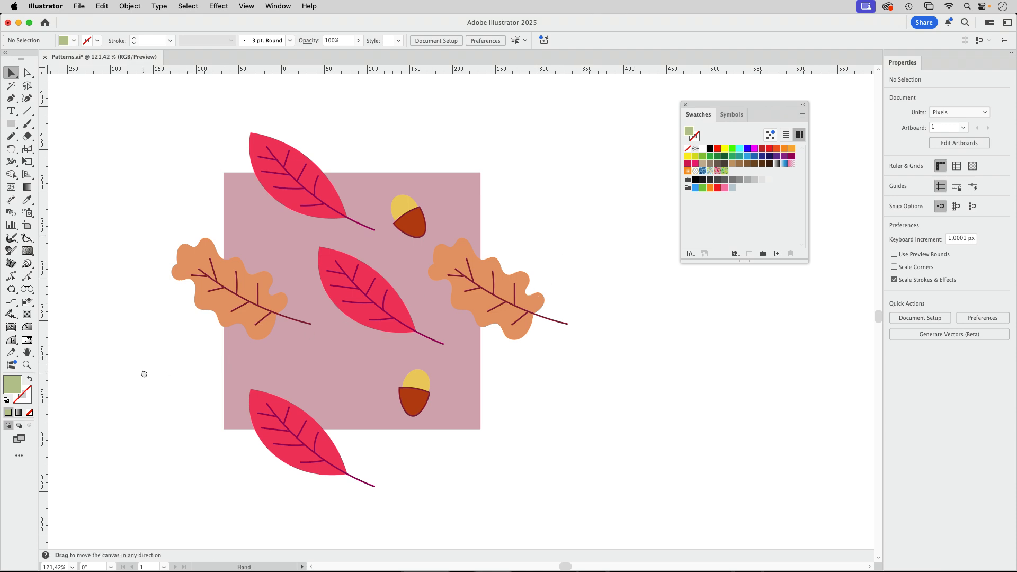
left_click_drag(145, 374, 412, 415)
scroll(412, 415, "left", 3)
scroll(347, 341, "down", 5)
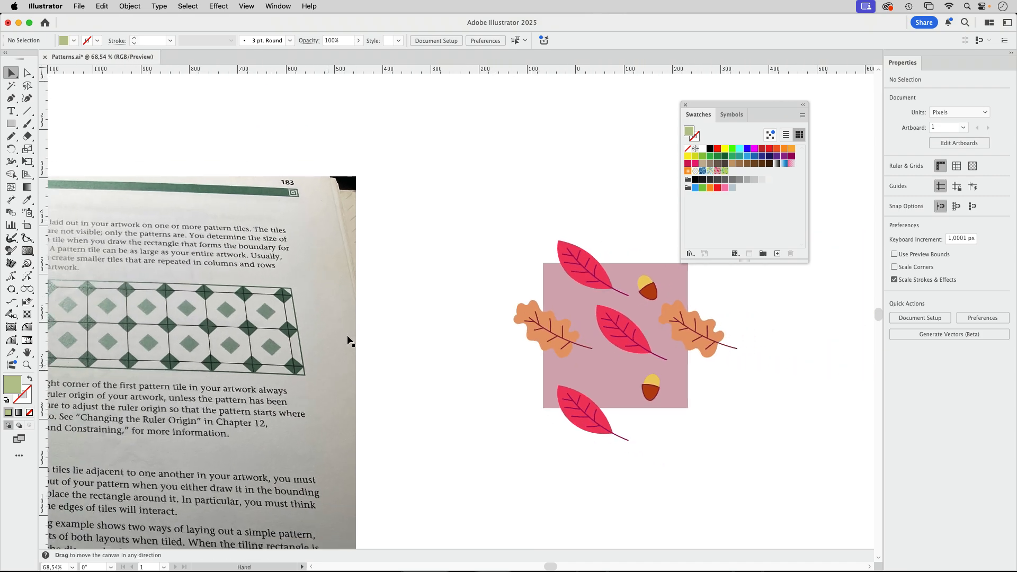
left_click_drag(347, 341, 692, 279)
scroll(692, 280, "left", 3)
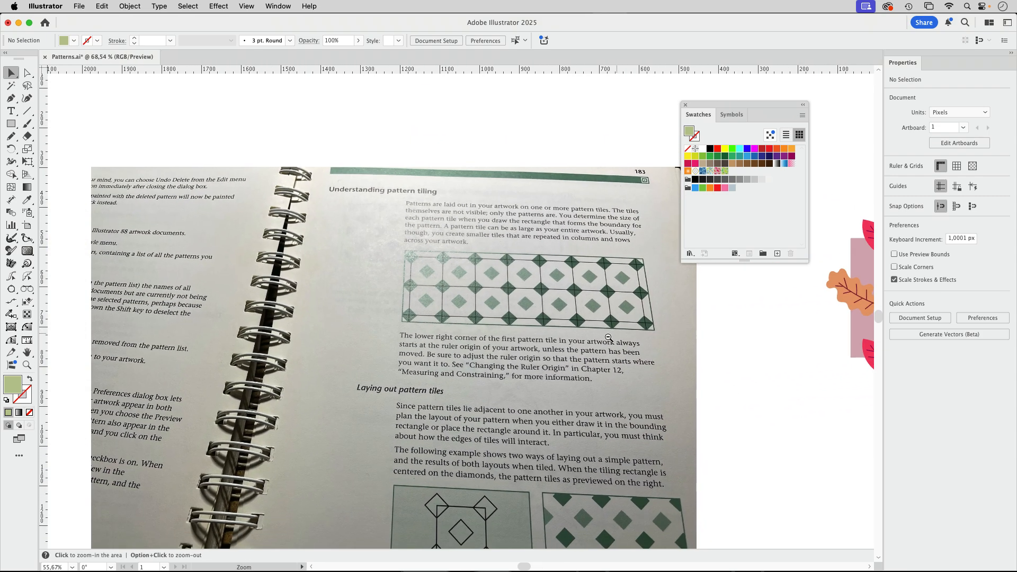
scroll(692, 280, "down", 3)
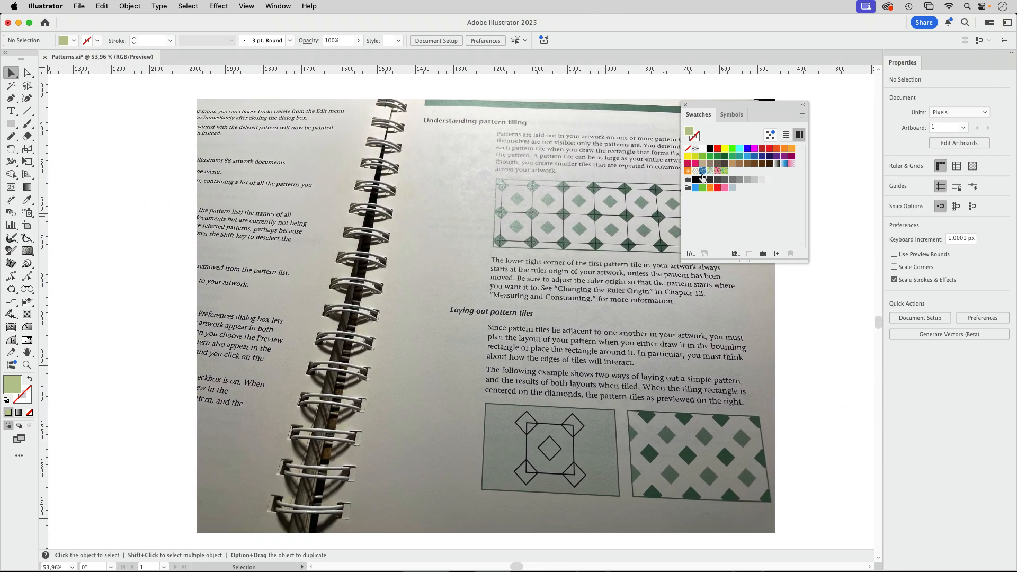
left_click(685, 105)
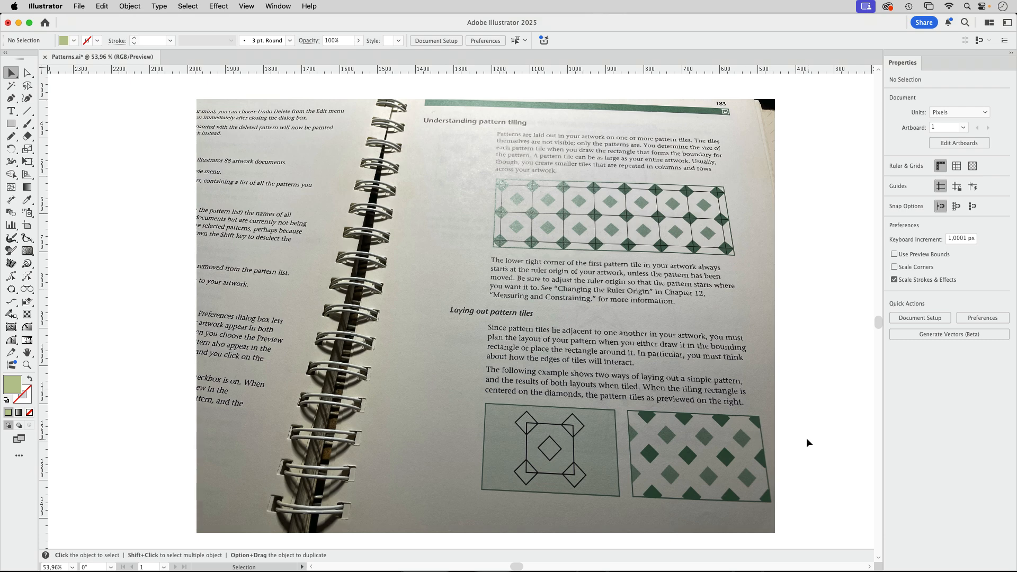
scroll(550, 479, "down", 2)
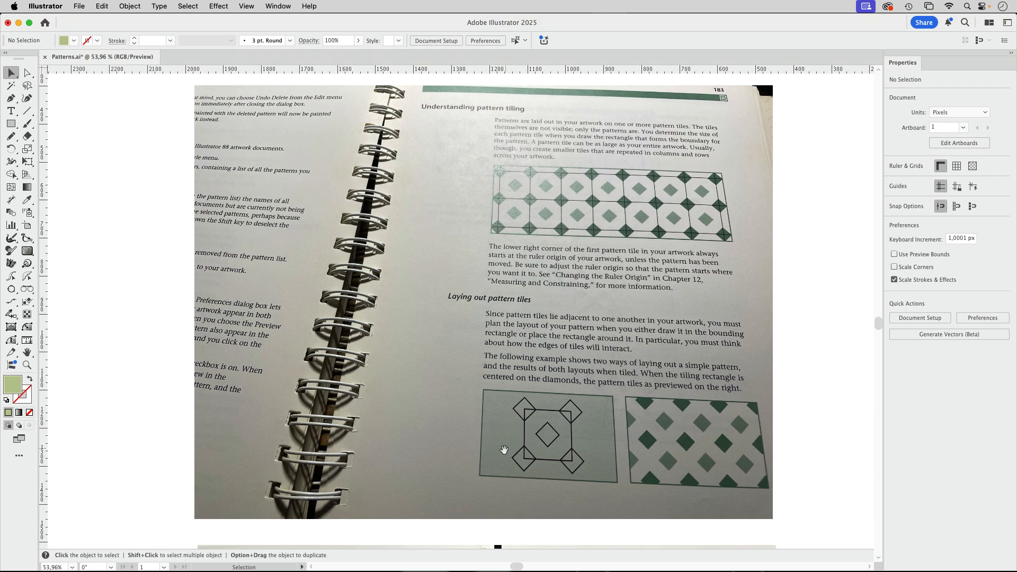
scroll(503, 449, "down", 10)
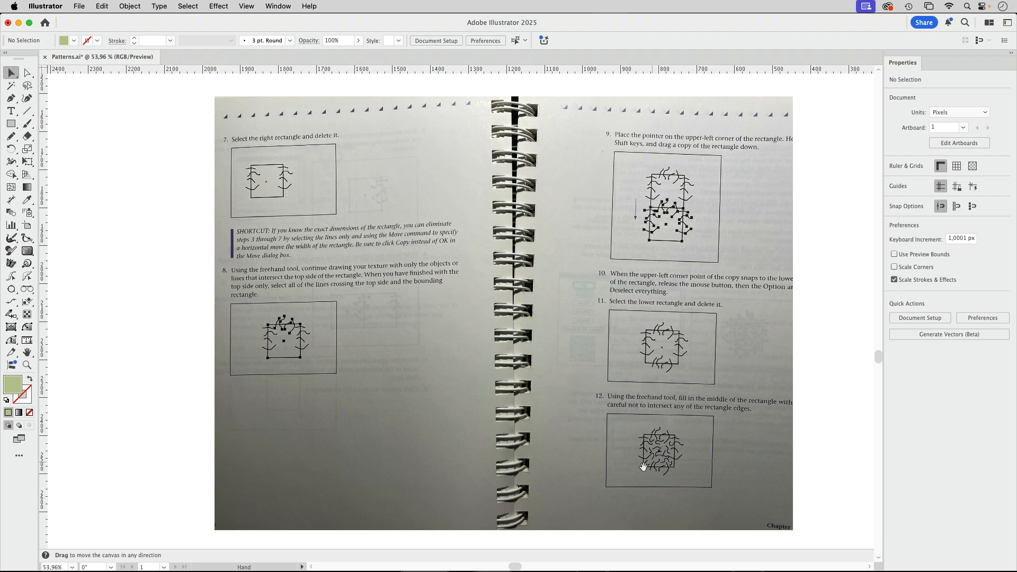
scroll(615, 404, "down", 10)
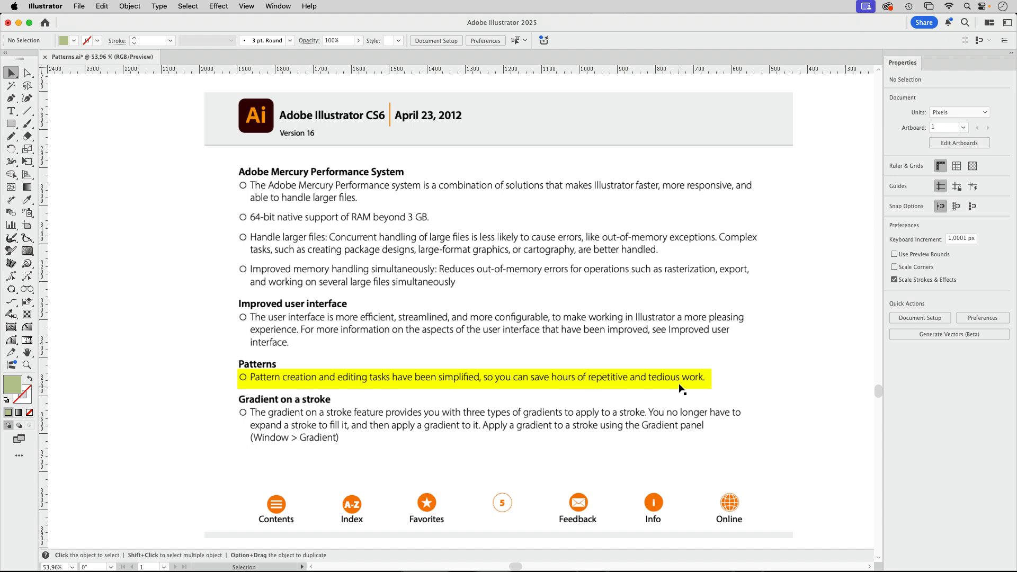
Draw a rectangle about 1162 by 845 px in the empty area below the pink and green tiles.
key("a")
scroll(744, 337, "down", 5)
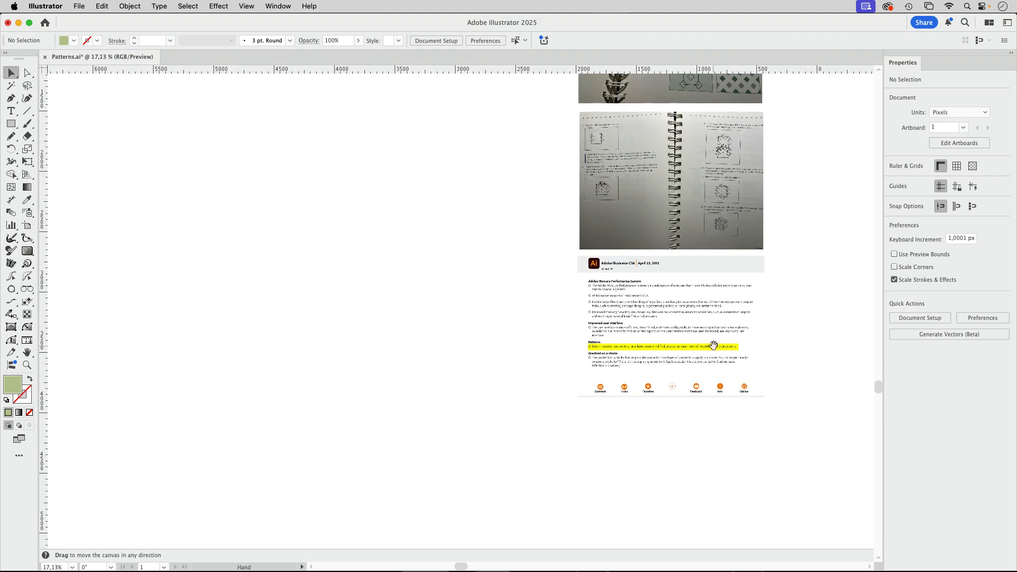
left_click_drag(649, 405, 365, 365)
scroll(459, 221, "right", 5)
scroll(519, 447, "up", 5)
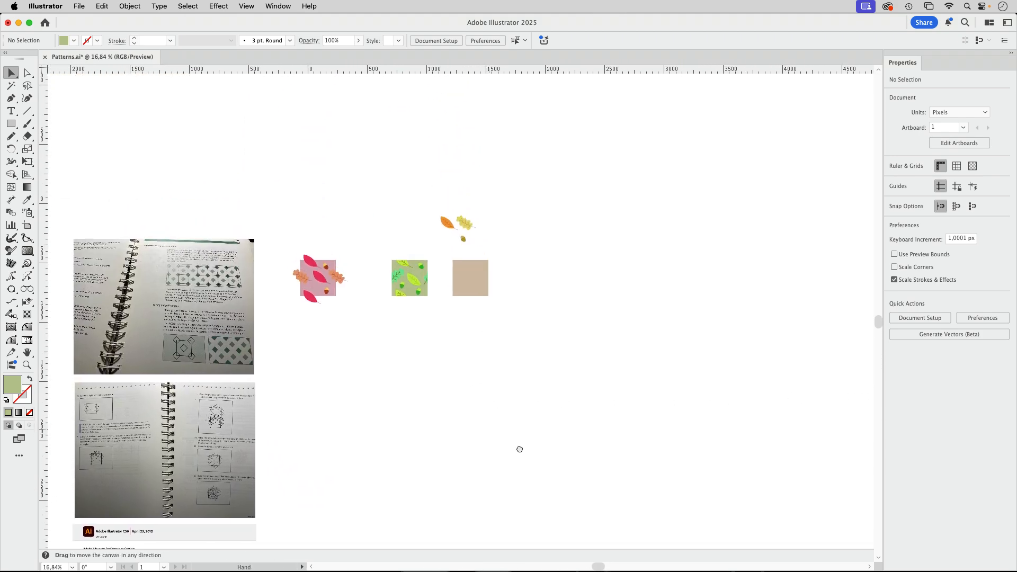
key("z")
scroll(366, 339, "up", 5)
scroll(462, 324, "down", 2)
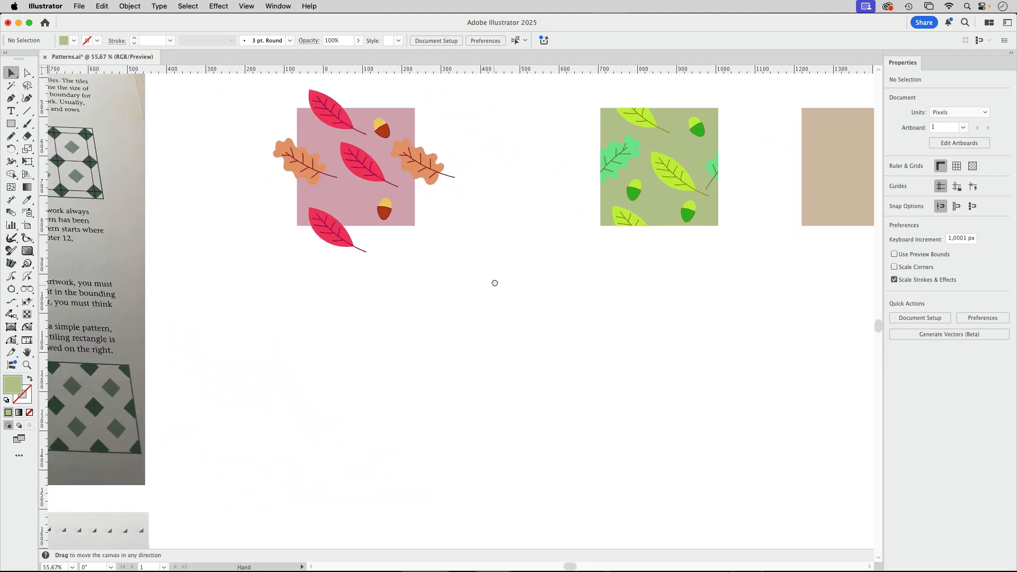
key("v")
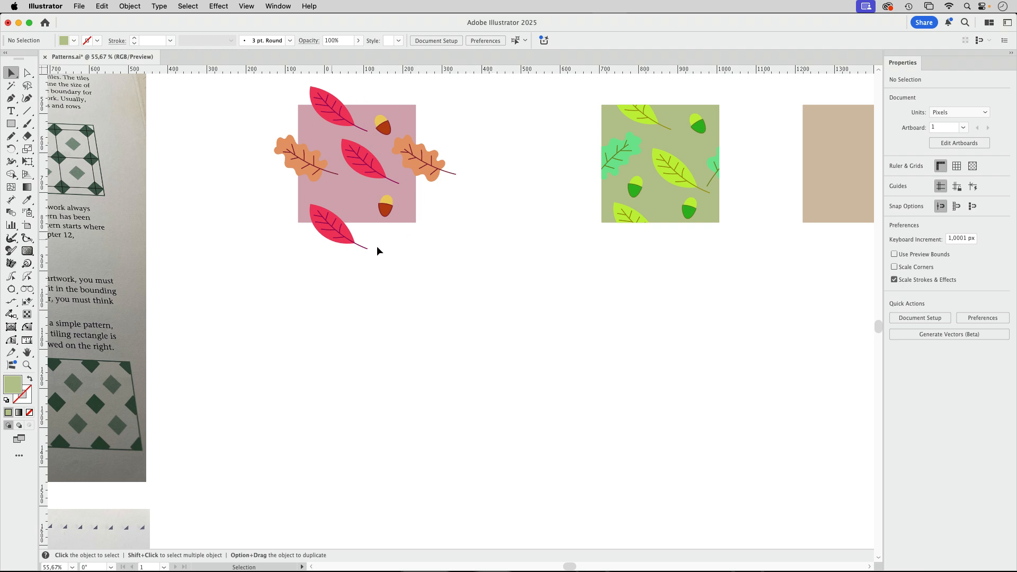
scroll(406, 348, "down", 4)
scroll(406, 347, "right", 1)
left_click(11, 125)
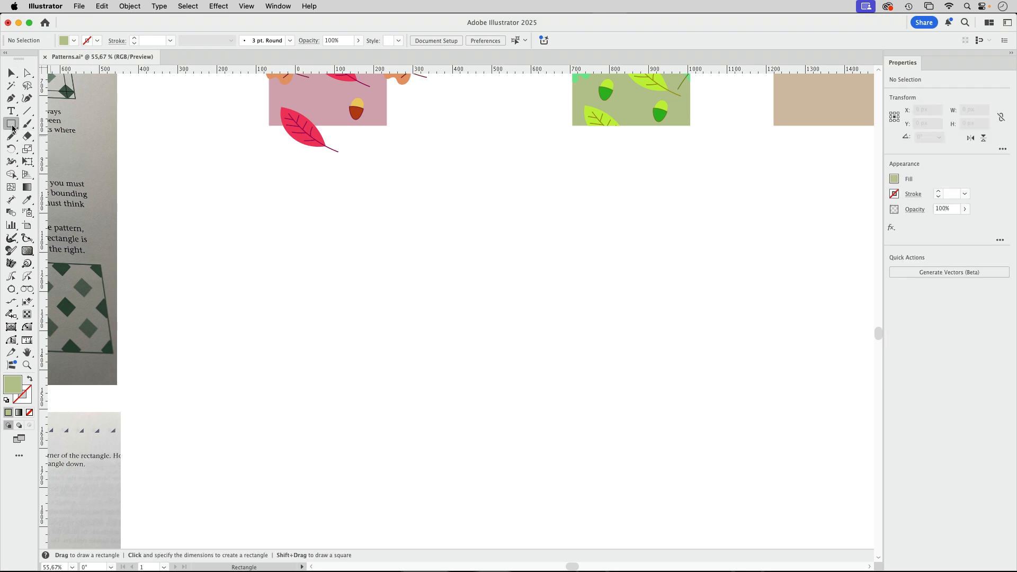
left_click_drag(195, 191, 650, 522)
Fill the large rectangle with the pink leaf-and-acorn pattern swatch and deselect it.
left_click(278, 7)
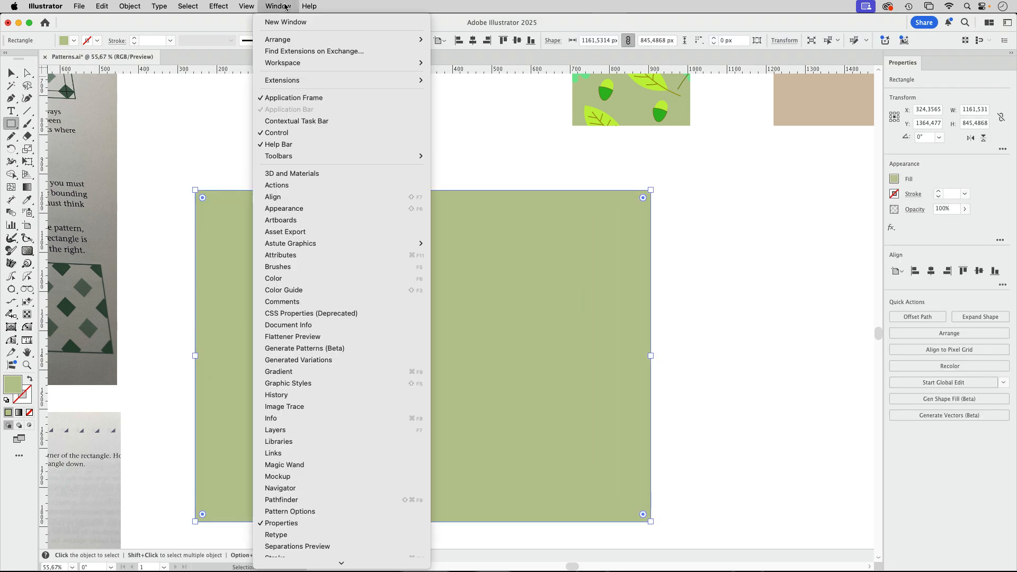
mouse_move(348, 566)
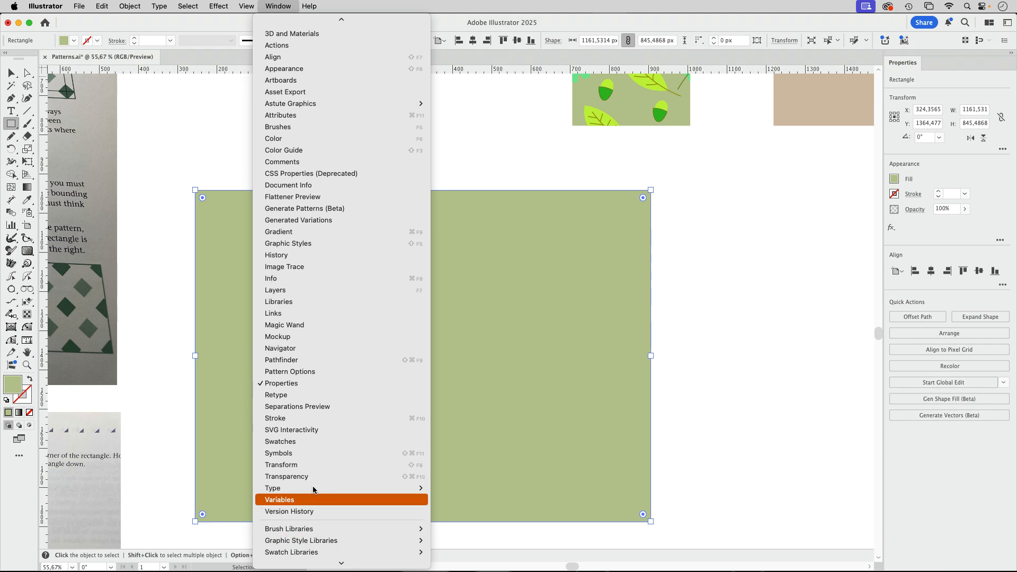
left_click(312, 444)
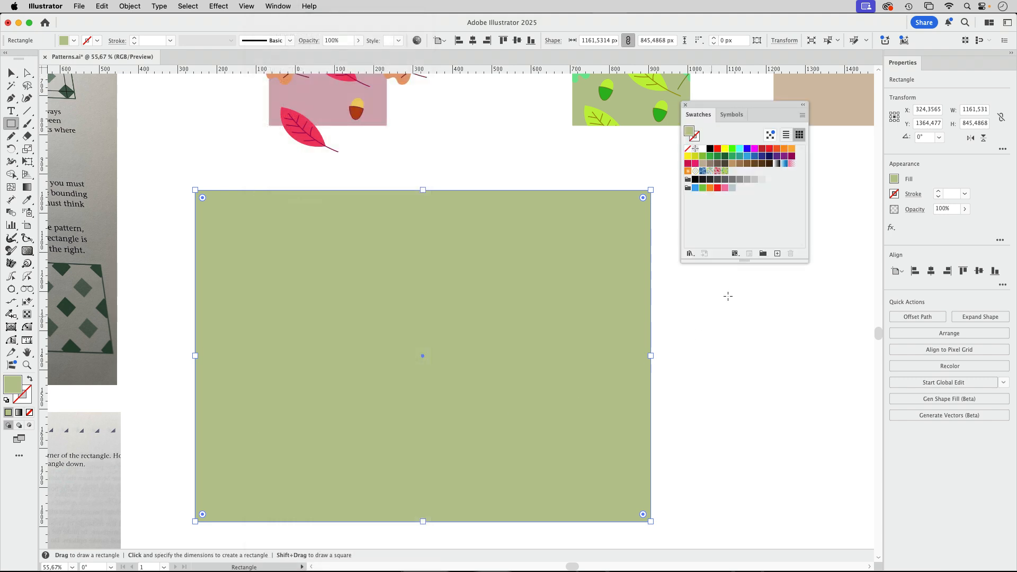
left_click(717, 170)
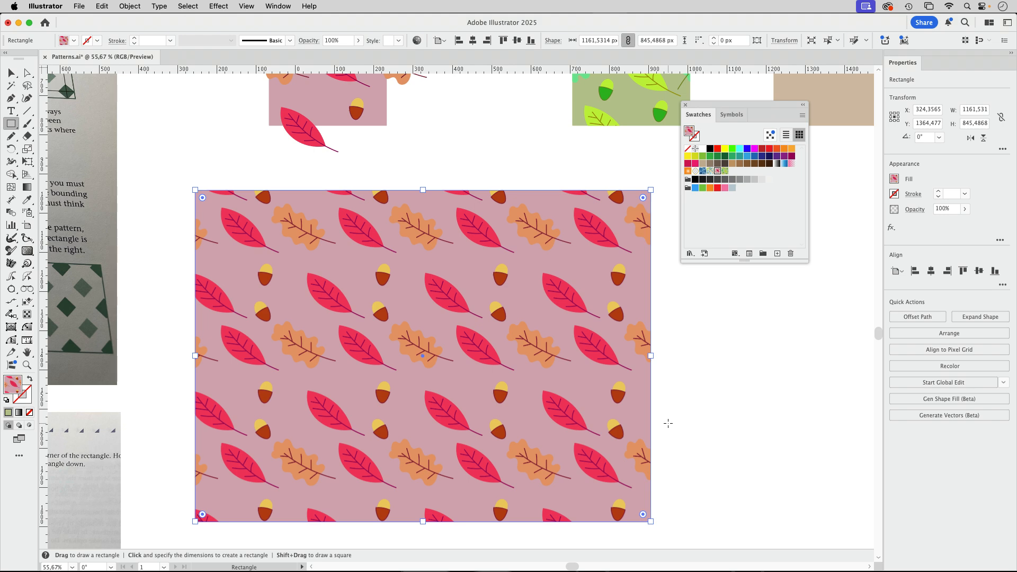
key("v")
left_click(452, 164)
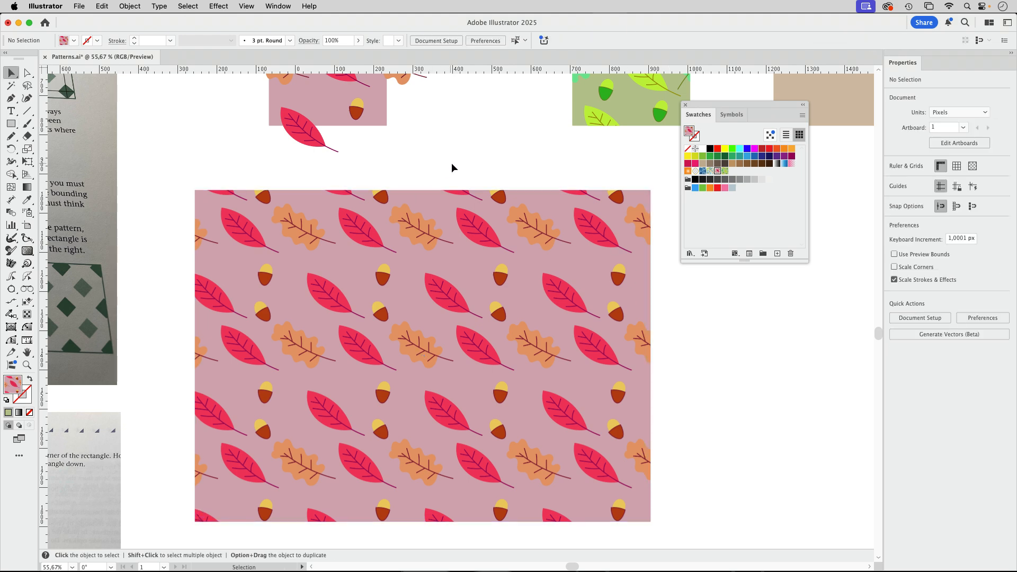
left_click_drag(477, 152, 510, 281)
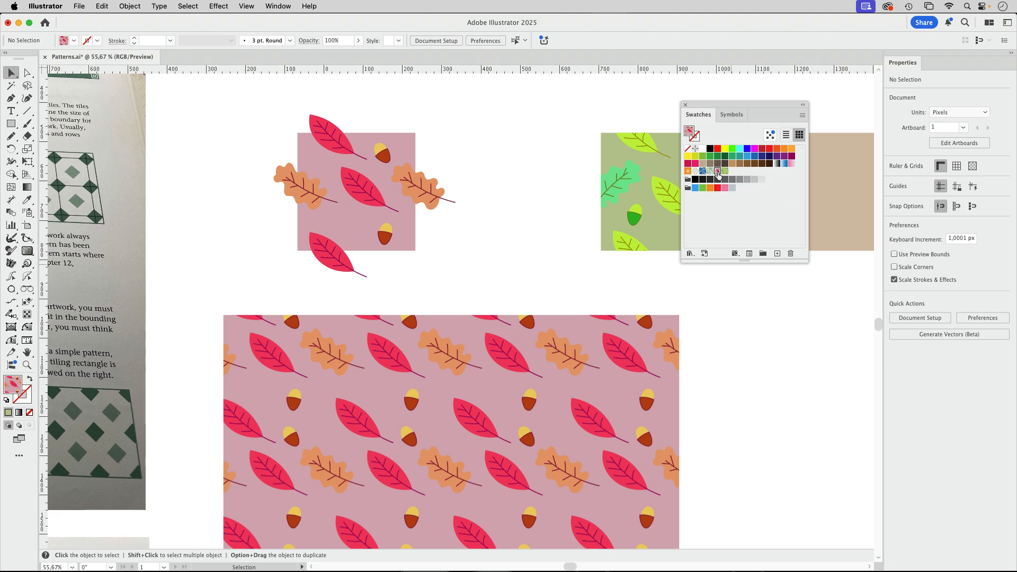
Open the pink leaf-and-acorn pattern swatch for editing to view its 300 px tile.
scroll(680, 210, "left", 3)
scroll(680, 210, "up", 1)
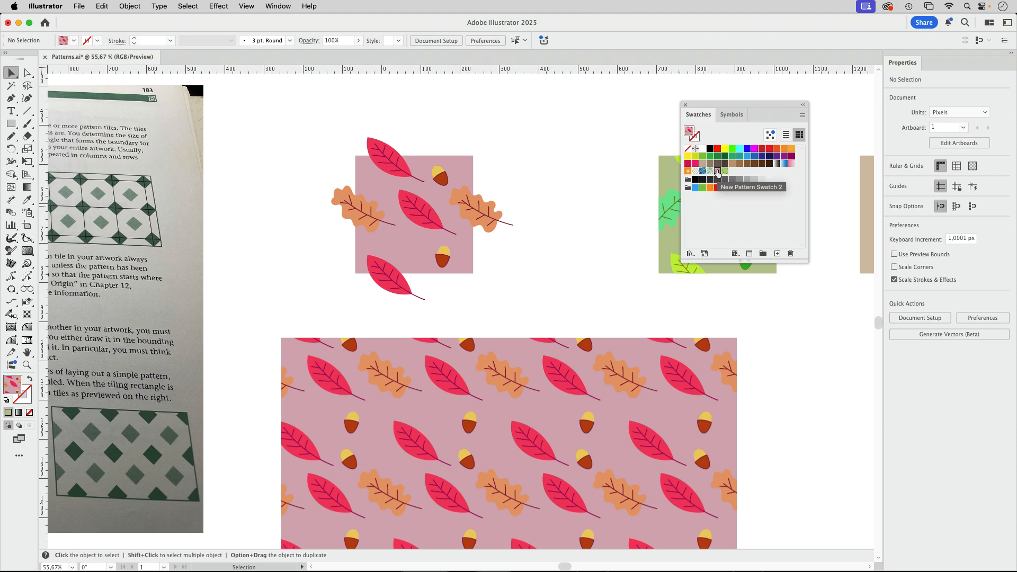
double_click(717, 171)
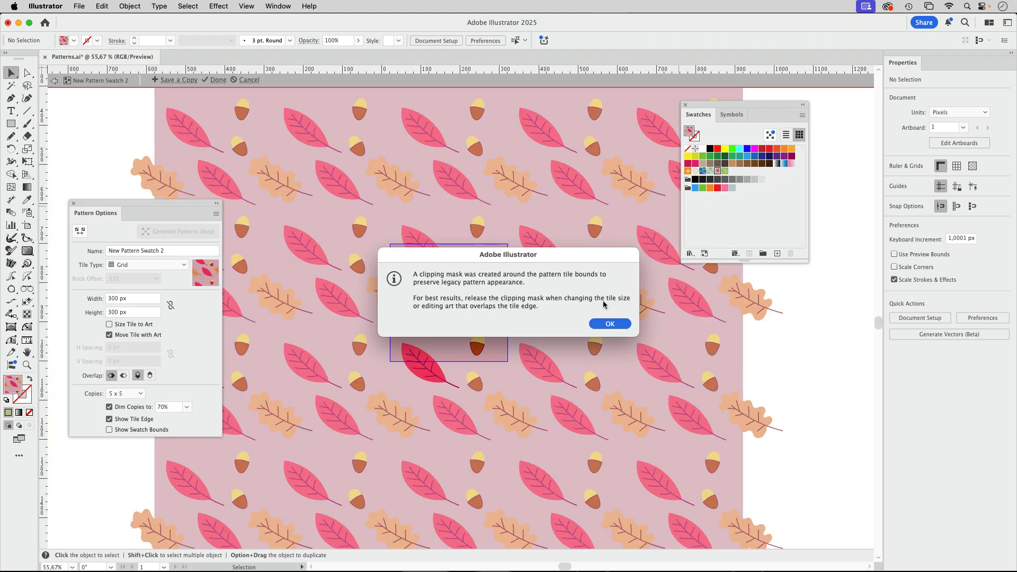
left_click(608, 324)
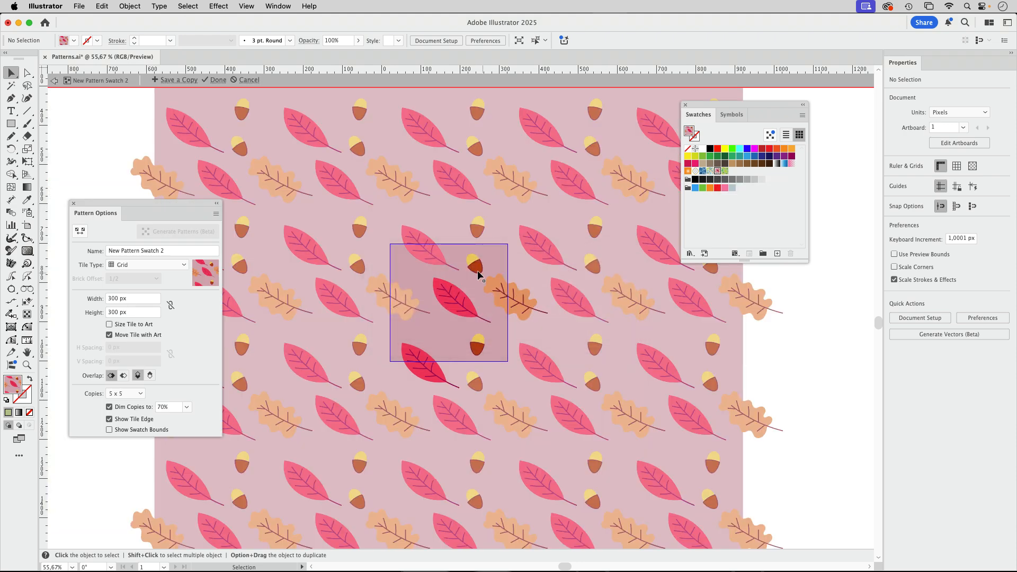
Try moving the leaf across the pink tile's lower edge, undo the move and leave pattern editing.
left_click(428, 367)
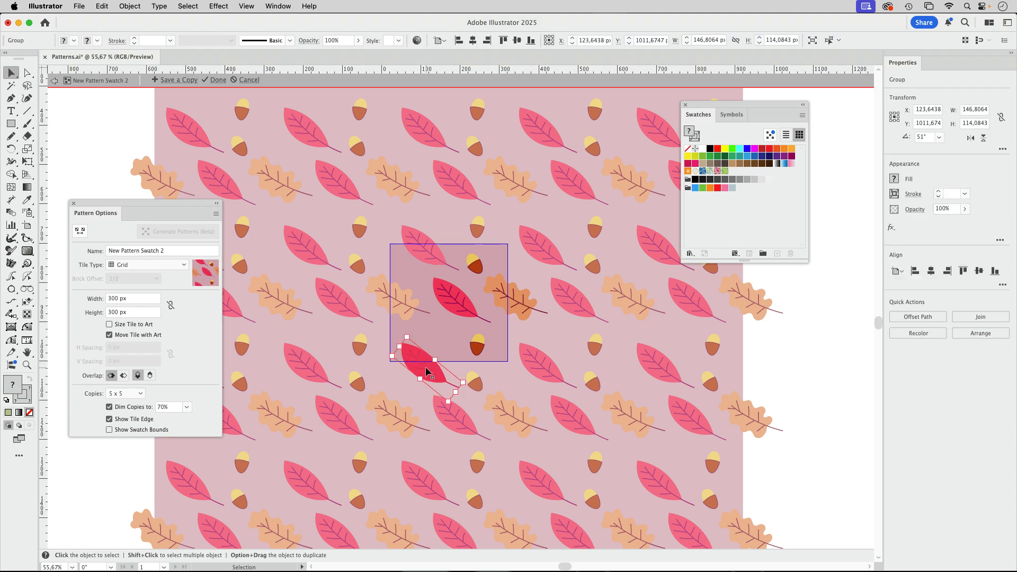
left_click_drag(426, 371, 470, 360)
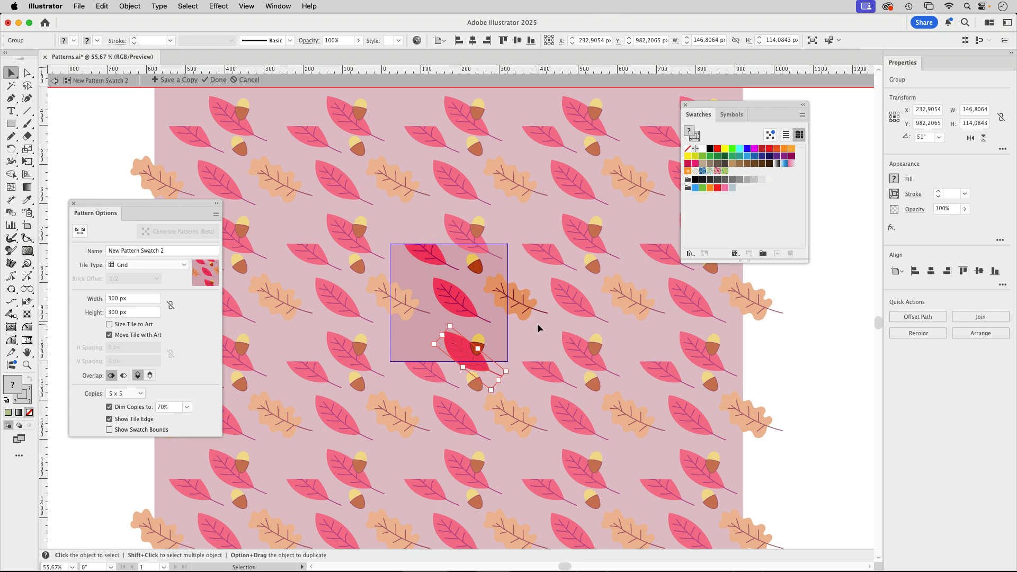
key("super+z")
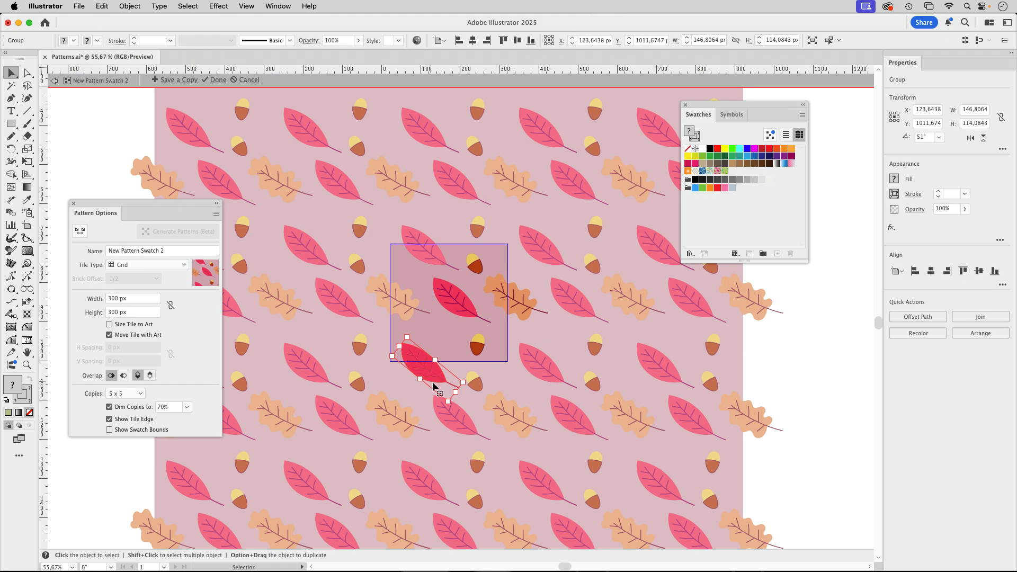
left_click(763, 368)
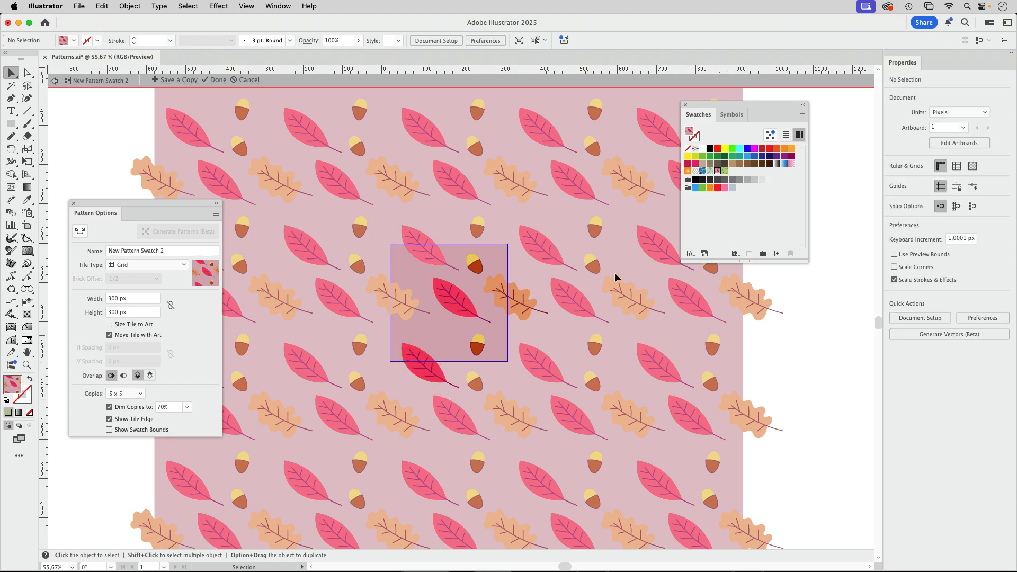
left_click(217, 80)
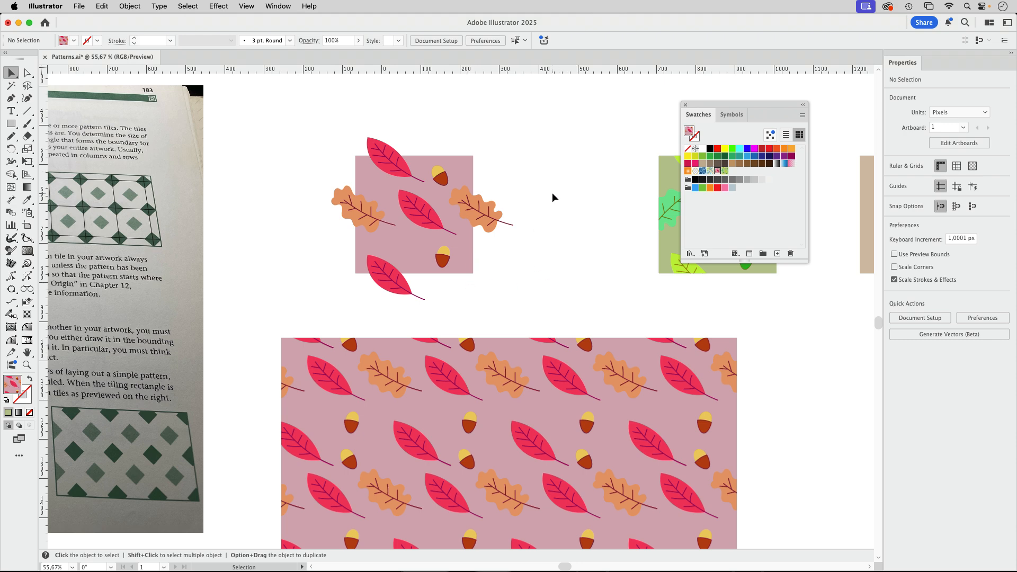
Try shifting the upper pink leaf of the original tile, alone and together with its lower copy, keeping the original placement.
left_click(388, 166)
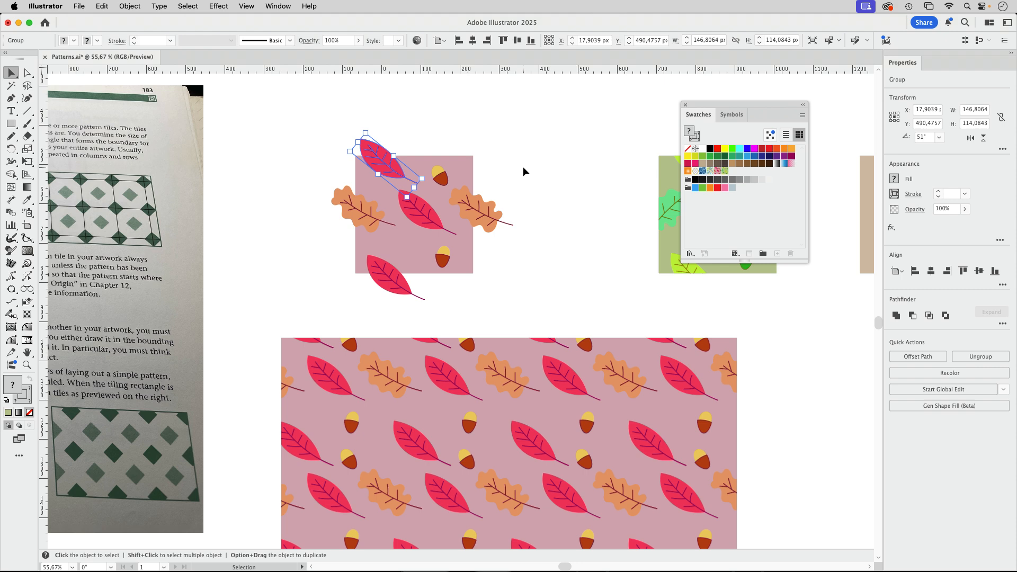
left_click(403, 272, "shift")
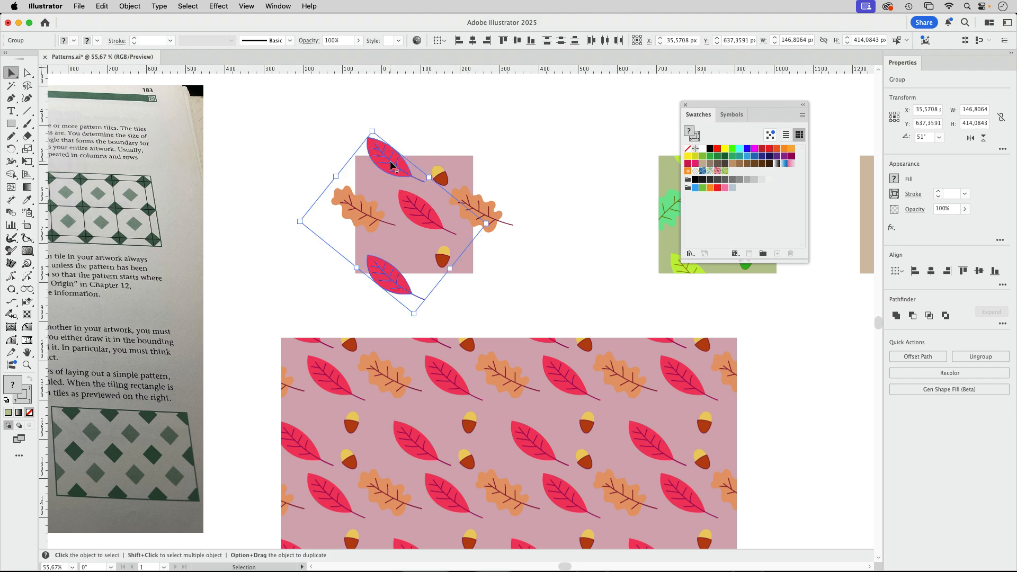
left_click_drag(390, 165, 394, 168)
left_click(540, 204)
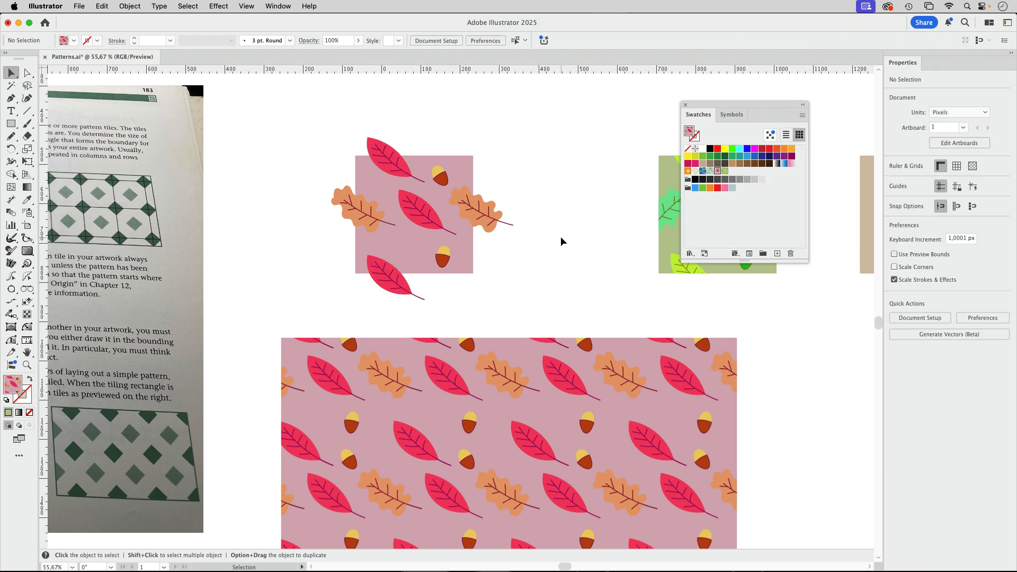
Try moving the cropped oak leaf from the green tile's left edge further into the tile, and undo the move.
scroll(626, 291, "right", 10)
scroll(627, 291, "down", 2)
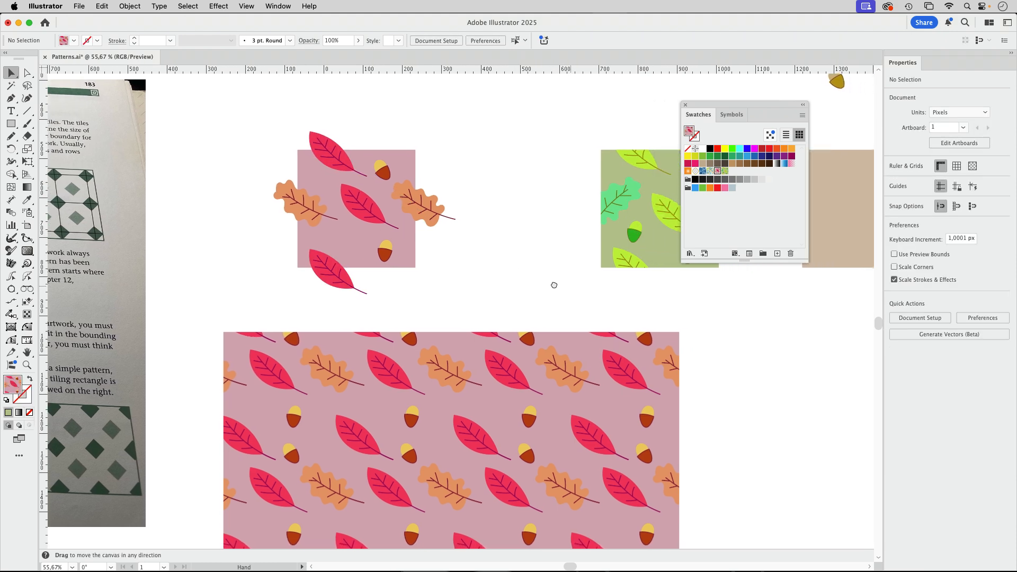
key("super+space")
left_click_drag(478, 179, 463, 236)
left_click(351, 234)
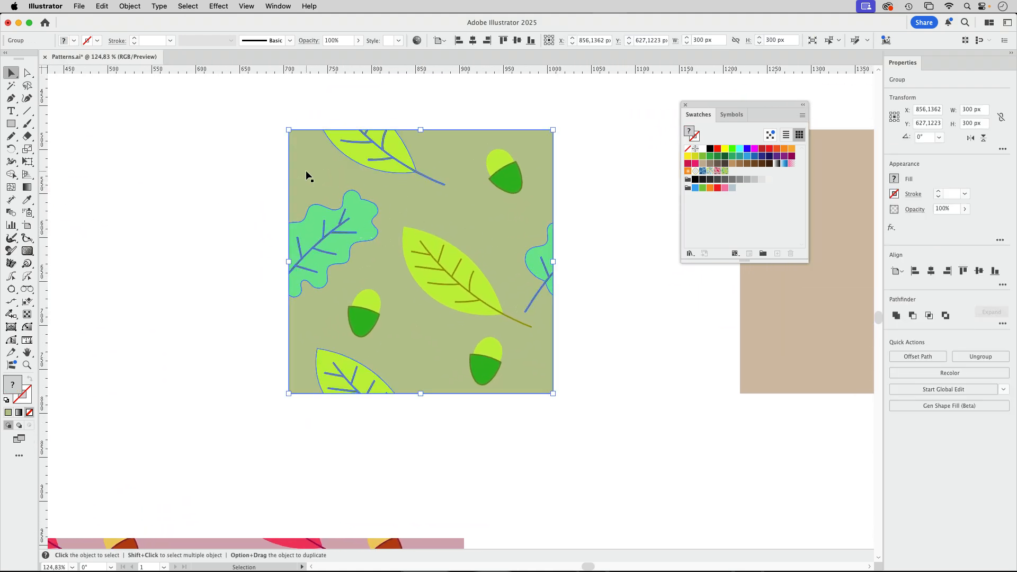
left_click(364, 212)
left_click(225, 205)
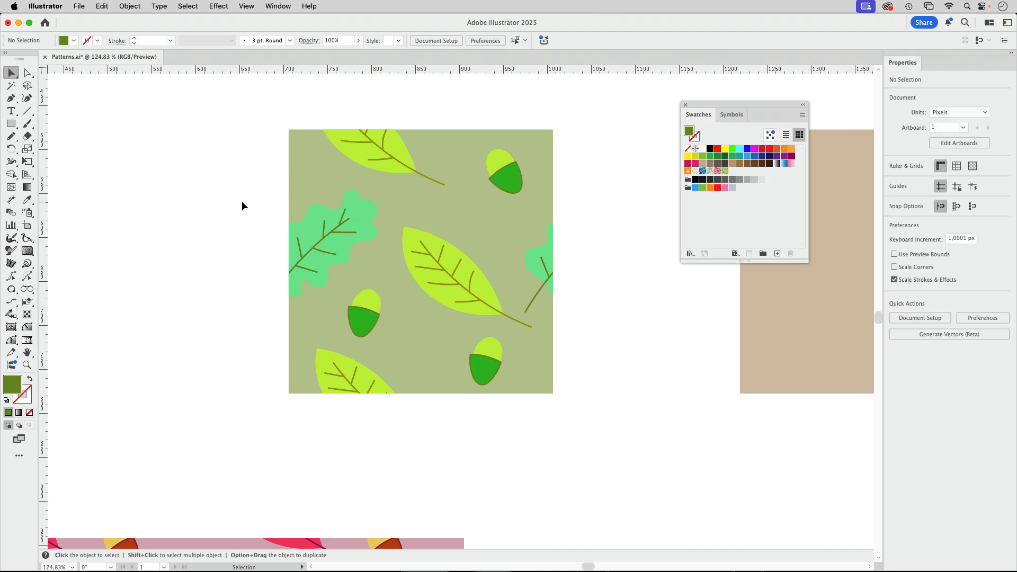
left_click_drag(241, 202, 290, 180)
left_click(289, 180, "shift")
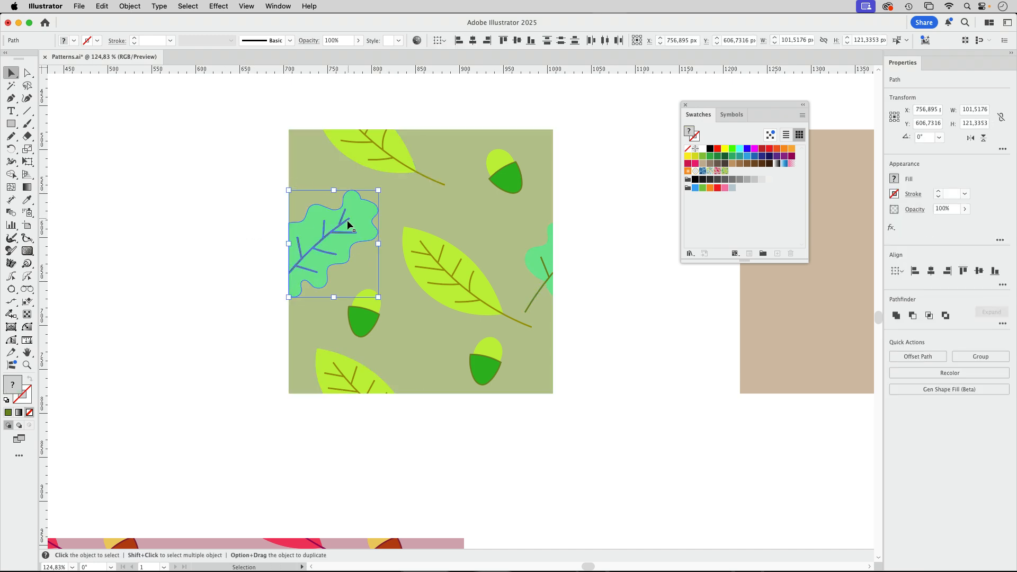
left_click_drag(344, 219, 386, 202)
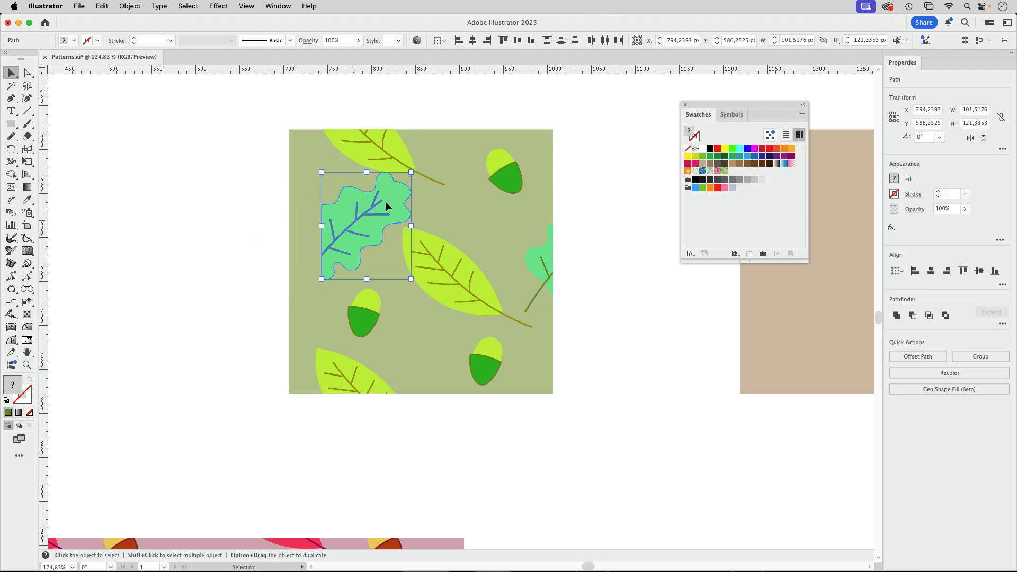
key("super+z")
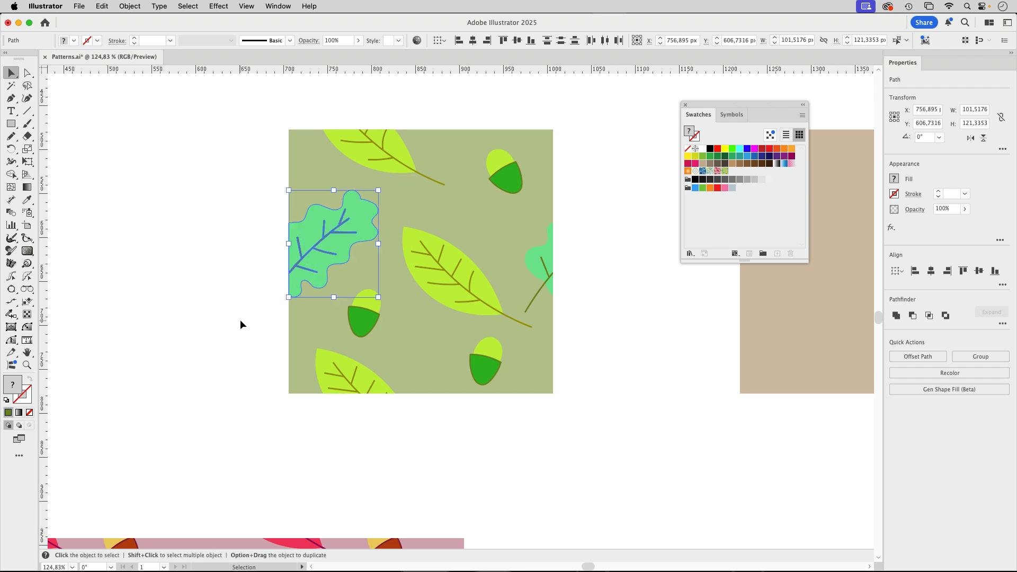
left_click(240, 323)
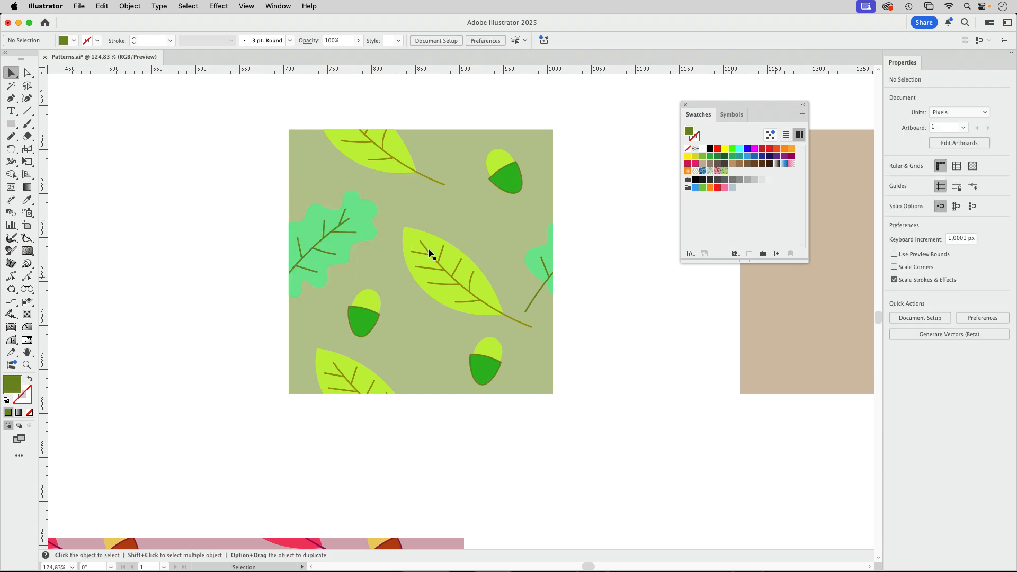
Open the green pattern swatch for editing and examine its background together with the cropped leaves.
double_click(725, 171)
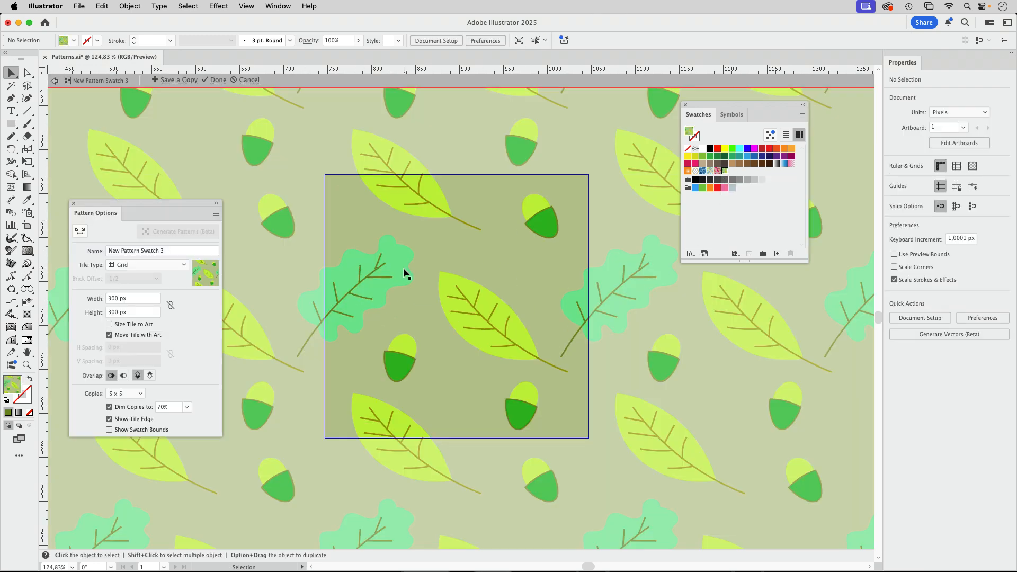
left_click_drag(409, 315, 424, 315)
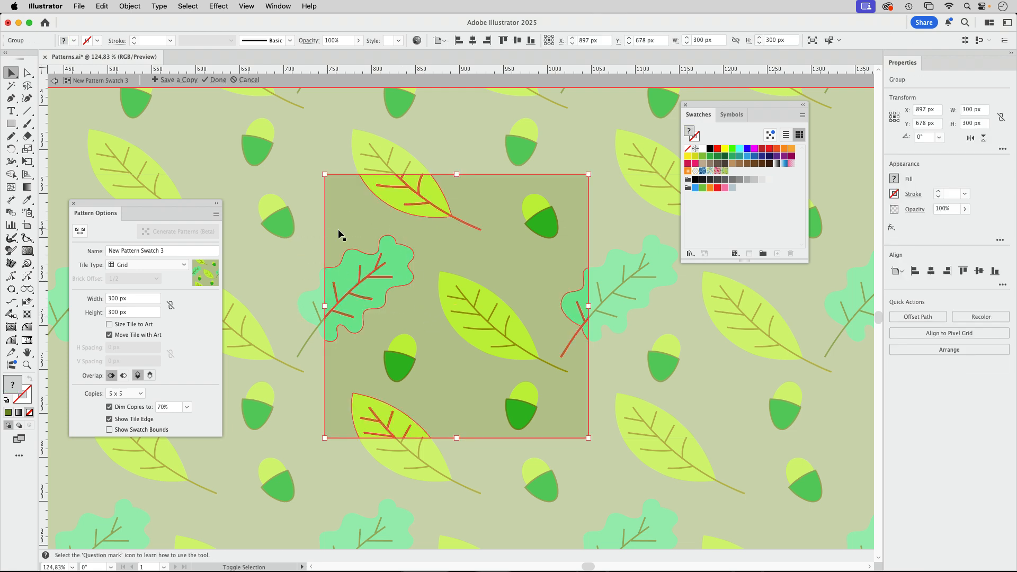
left_click(323, 242)
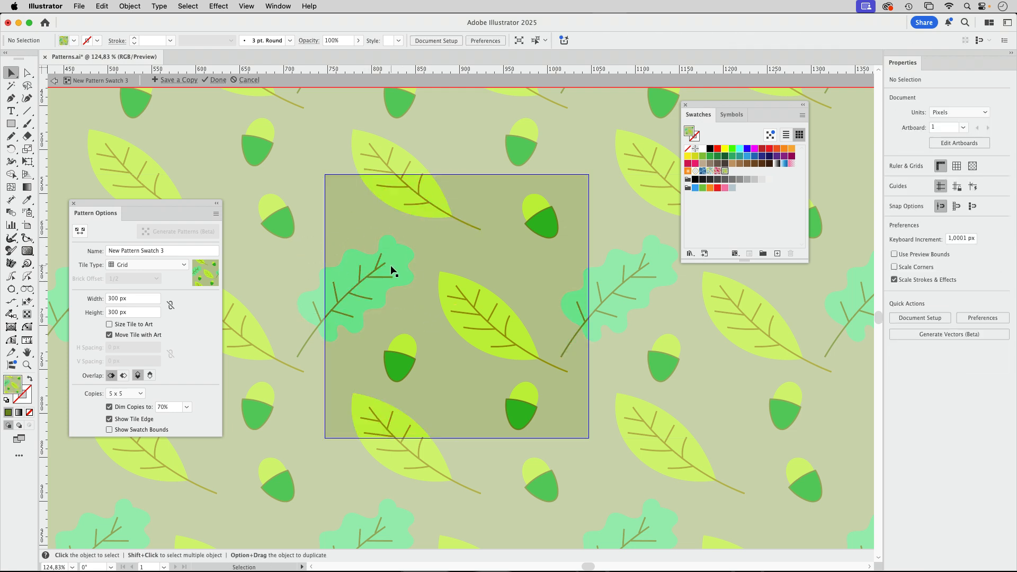
Try moving the cropped oak leaf pieces at the green tile's right edge, and leave pattern editing.
left_click(580, 309)
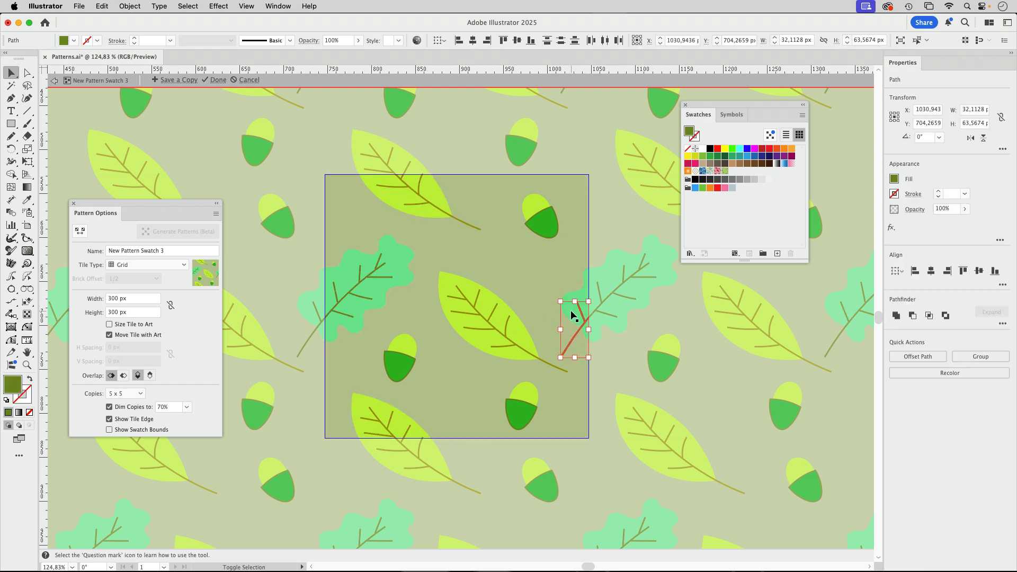
left_click(574, 313)
left_click_drag(580, 326, 534, 294)
key("Escape")
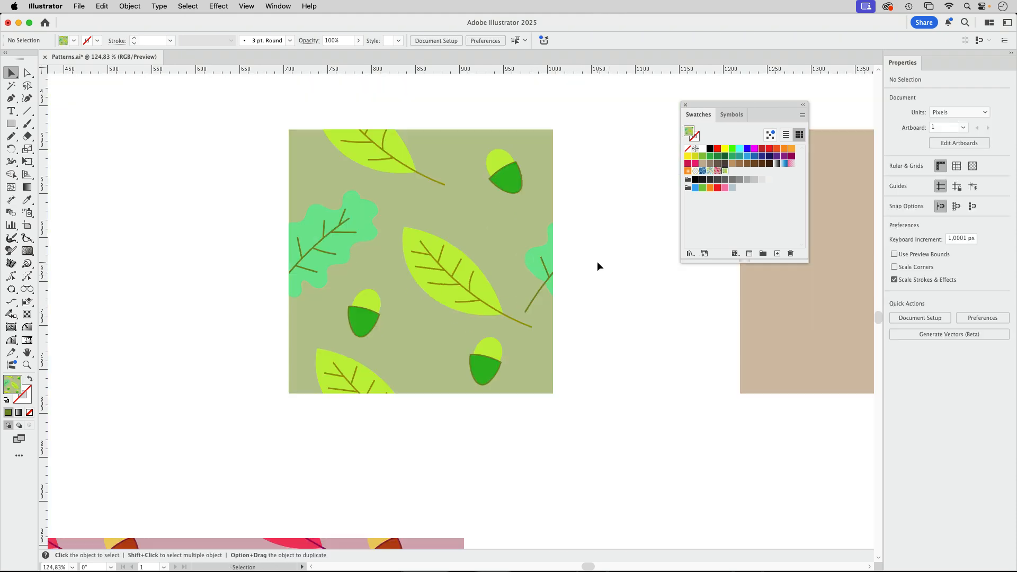
Place the orange leaf, the yellow oak leaf and the brown acorn on the brown 300 px square.
left_click(636, 297, "alt")
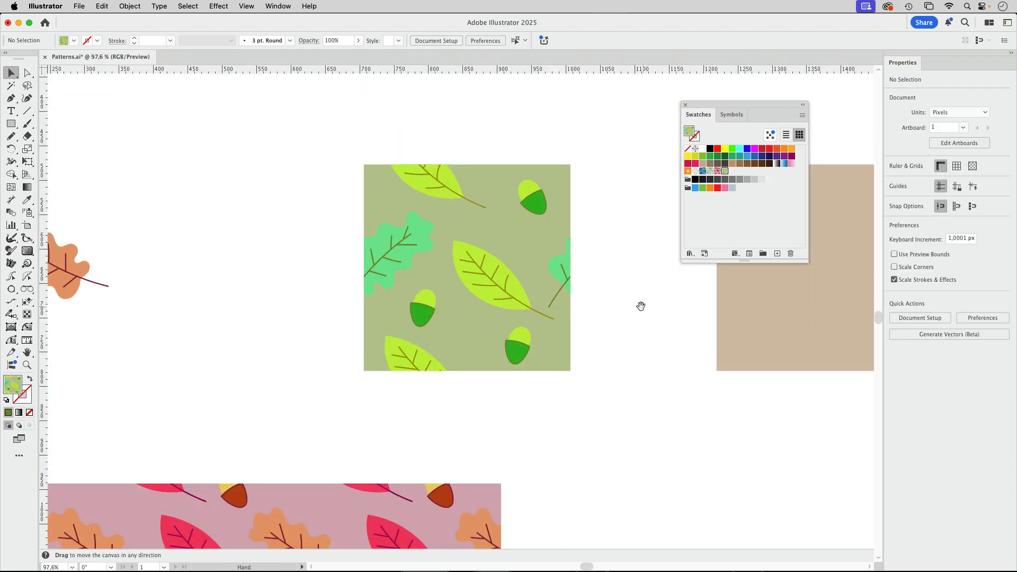
left_click(622, 249, "alt")
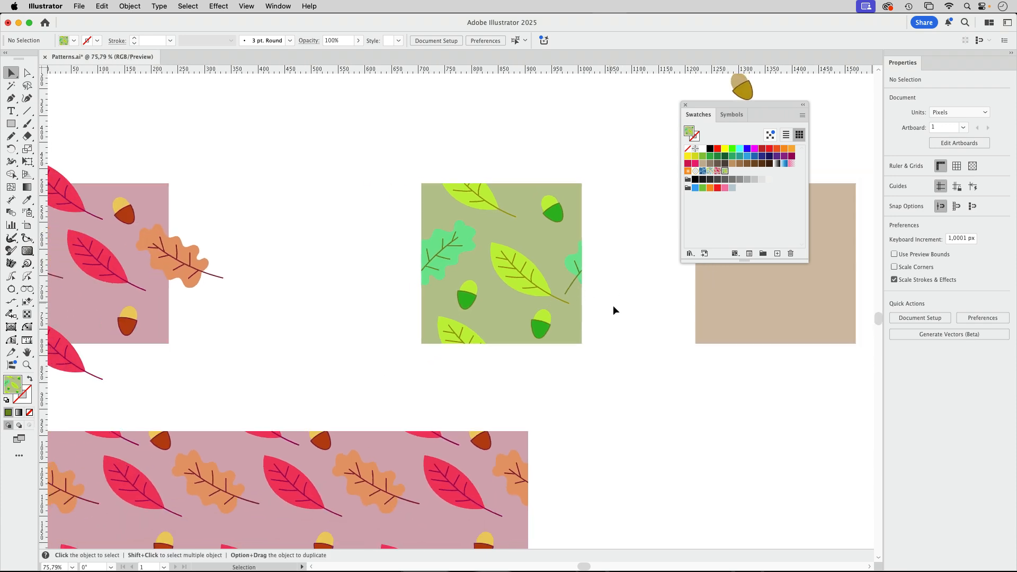
key("space")
left_click_drag(631, 304, 345, 424)
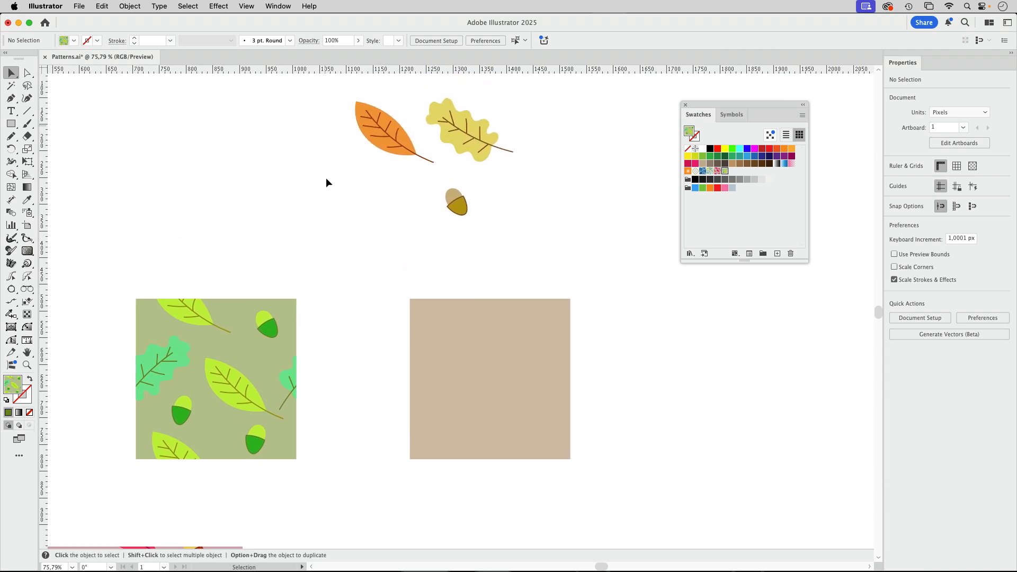
scroll(411, 261, "left", 10)
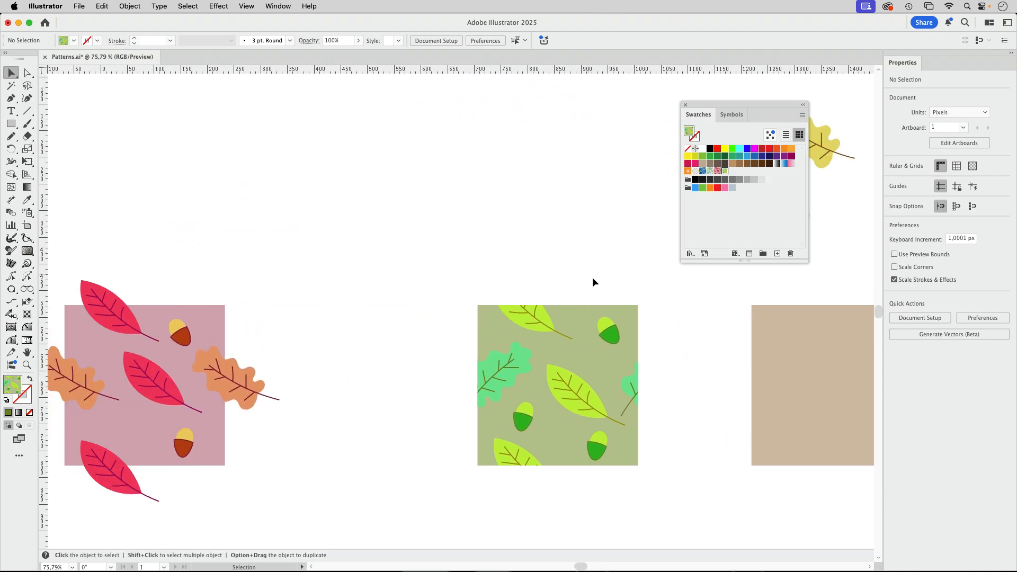
scroll(592, 277, "right", 6)
scroll(592, 278, "down", 2)
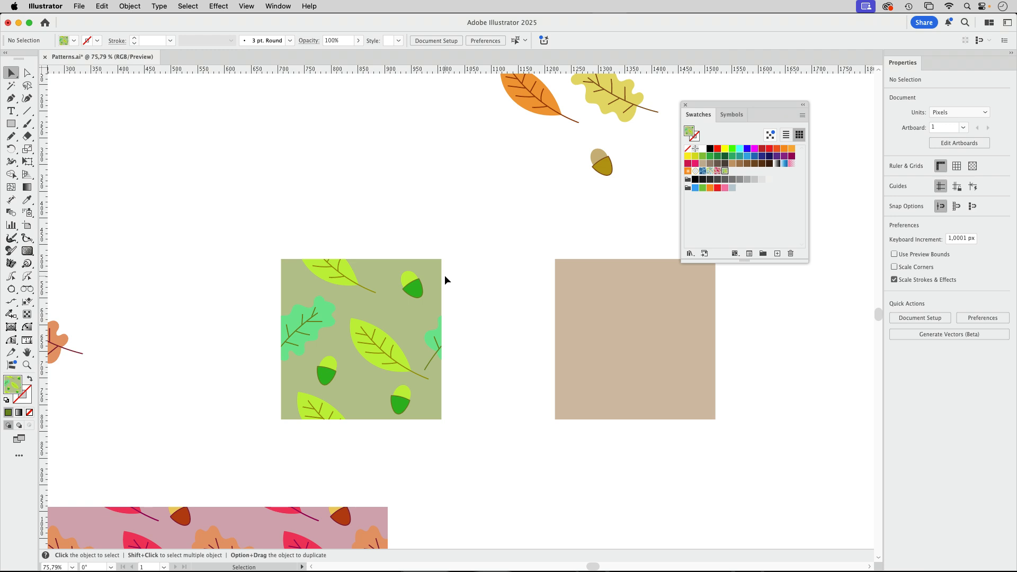
scroll(443, 275, "right", 6)
scroll(444, 275, "up", 1)
left_click_drag(311, 95, 492, 203)
left_click_drag(417, 121, 484, 340)
left_click(483, 338)
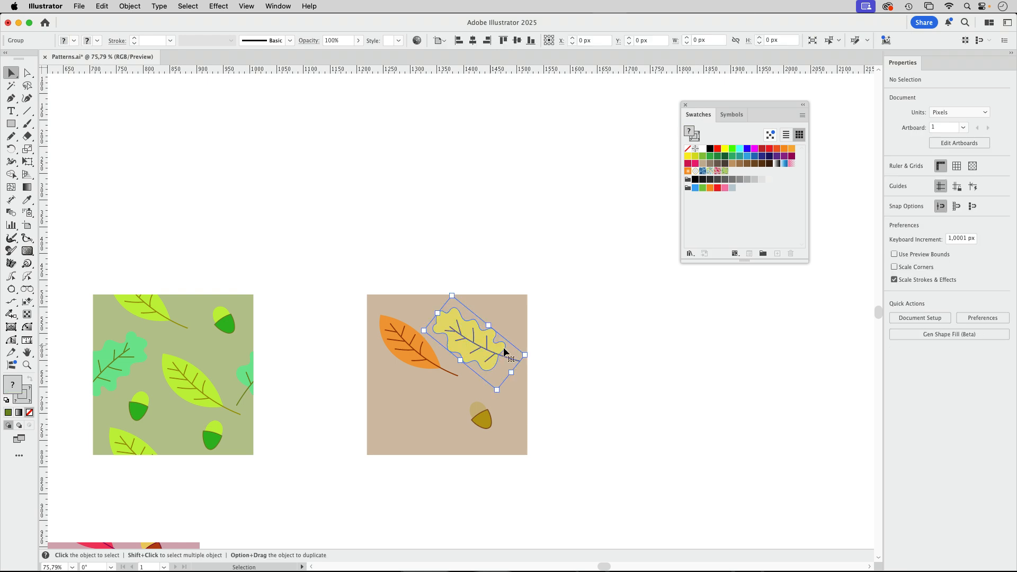
Make a new pattern from the brown square together with its two leaves and acorn.
left_click_drag(607, 369, 624, 291)
left_click_drag(519, 328, 656, 326)
left_click_drag(585, 208, 582, 284)
left_click_drag(617, 132, 381, 425)
left_click_drag(226, 511, 192, 520)
left_click(137, 7)
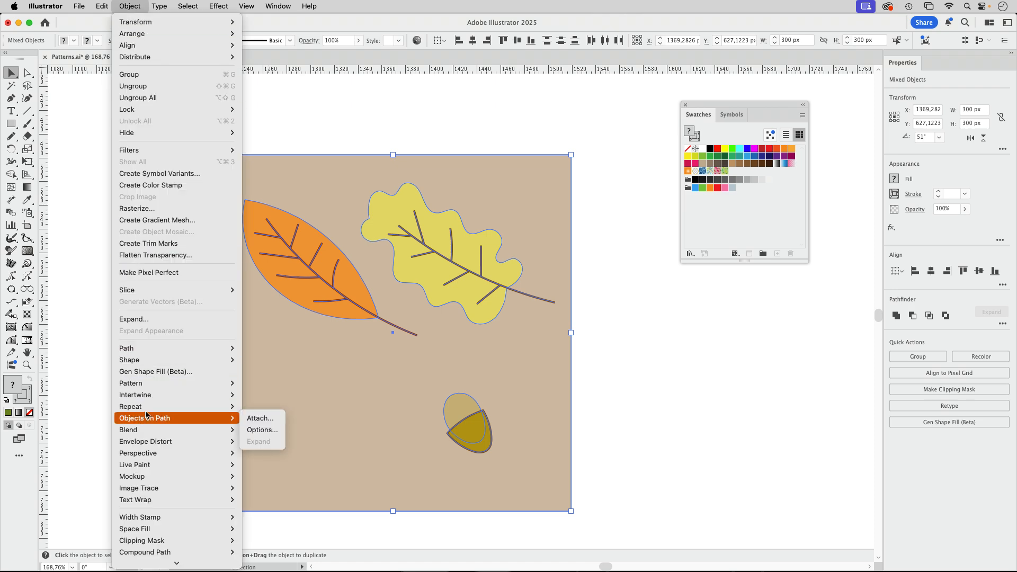
mouse_move(177, 384)
left_click(258, 383)
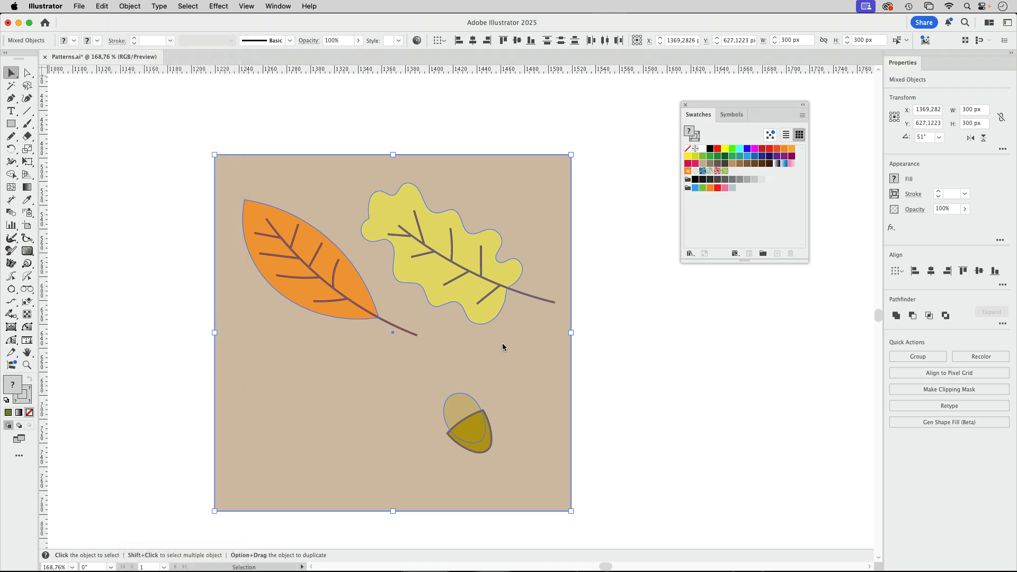
left_click(609, 320)
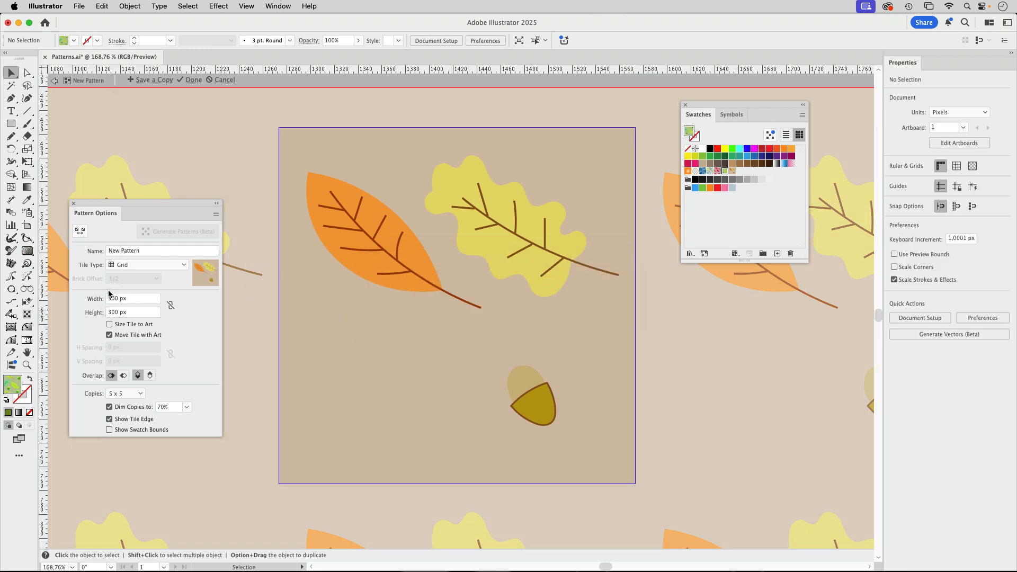
Move the orange leaf across the pattern tile's left edge and set the horizontal overlap to Right in Front.
left_click_drag(408, 261, 326, 325)
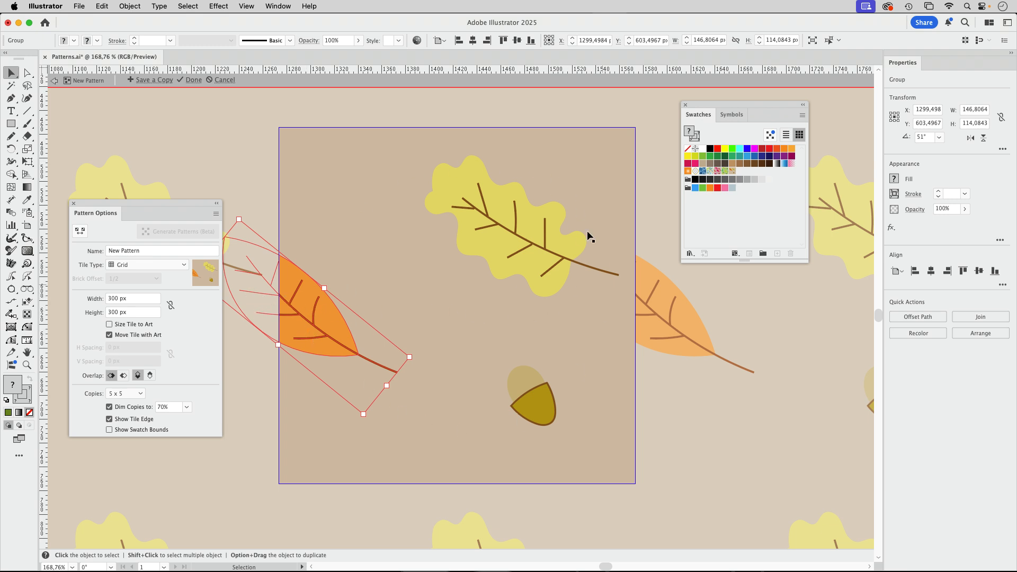
left_click(124, 376)
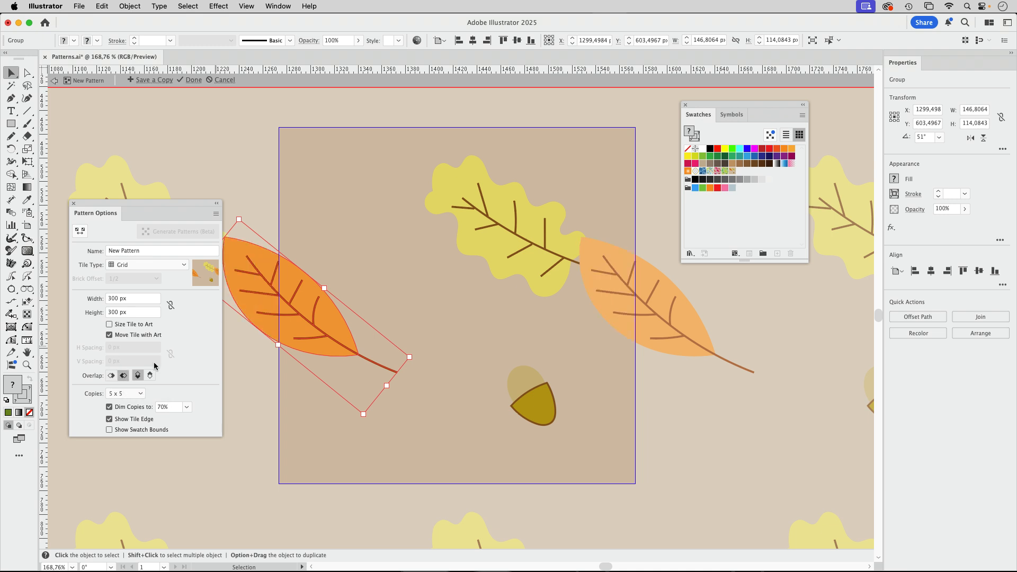
left_click(656, 215)
Move the yellow oak leaf across the pattern tile's upper edge and set the vertical overlap to Bottom in Front.
left_click_drag(524, 244, 443, 160)
left_click(150, 376)
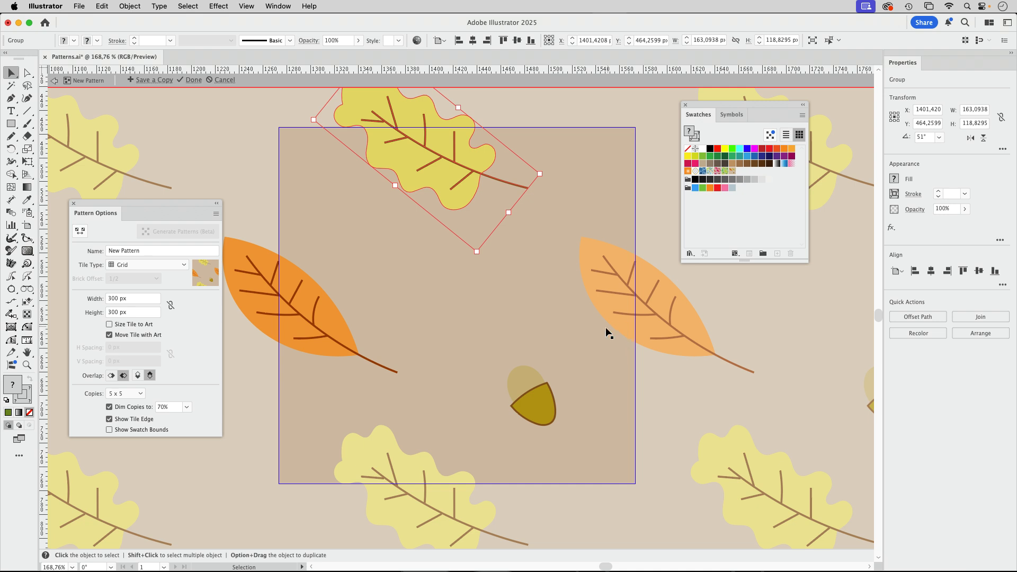
Copy the acorn to the upper-left part of the pattern tile and rotate the copy.
left_click(540, 407)
left_click_drag(541, 407, 402, 274)
left_click_drag(424, 235, 448, 281)
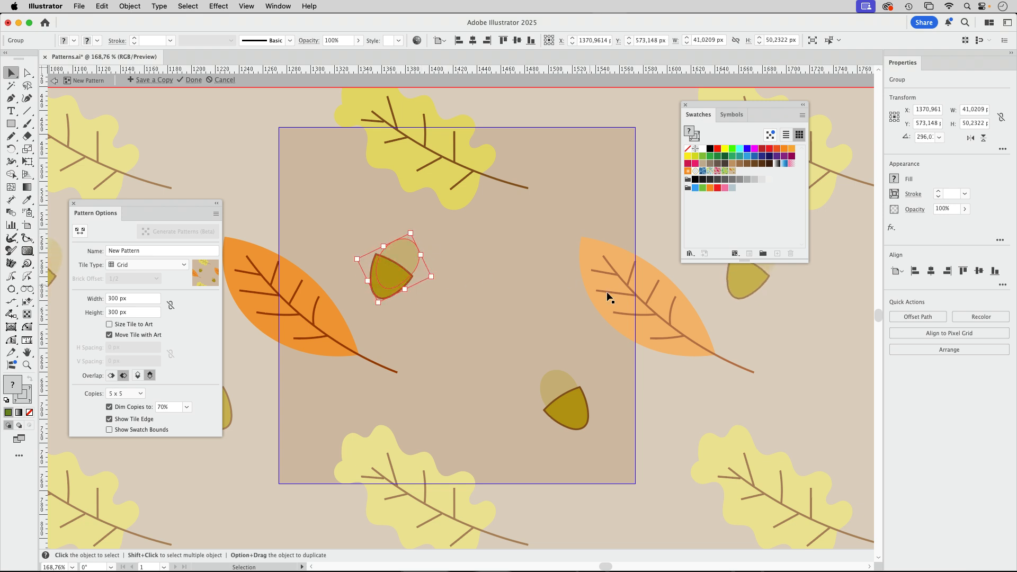
left_click(661, 322)
Copy the orange leaf into the middle of the tile and rotate the copy to lean the other way between the two acorns.
left_click(299, 345)
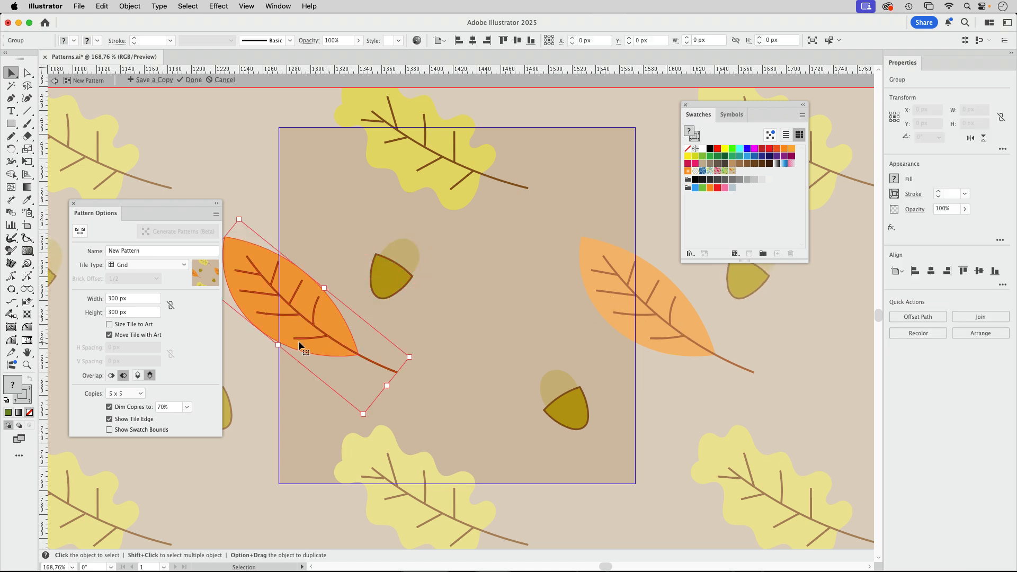
left_click_drag(299, 345, 513, 336)
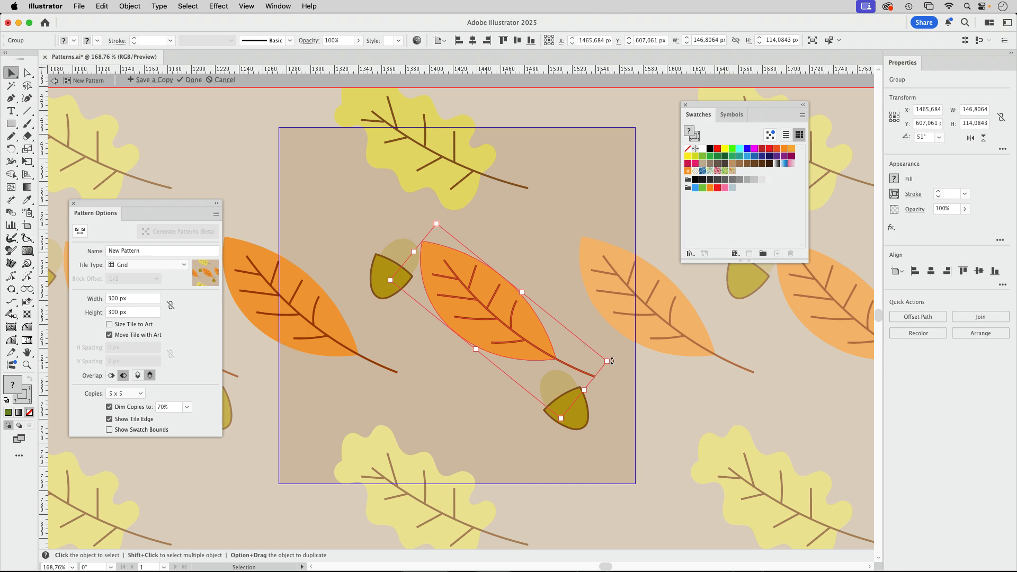
left_click_drag(611, 361, 463, 433)
left_click_drag(519, 309, 504, 278)
Shift the yellow oak leaf slightly right along the tile's upper edge and nudge the copied orange leaf.
left_click_drag(455, 164, 481, 161)
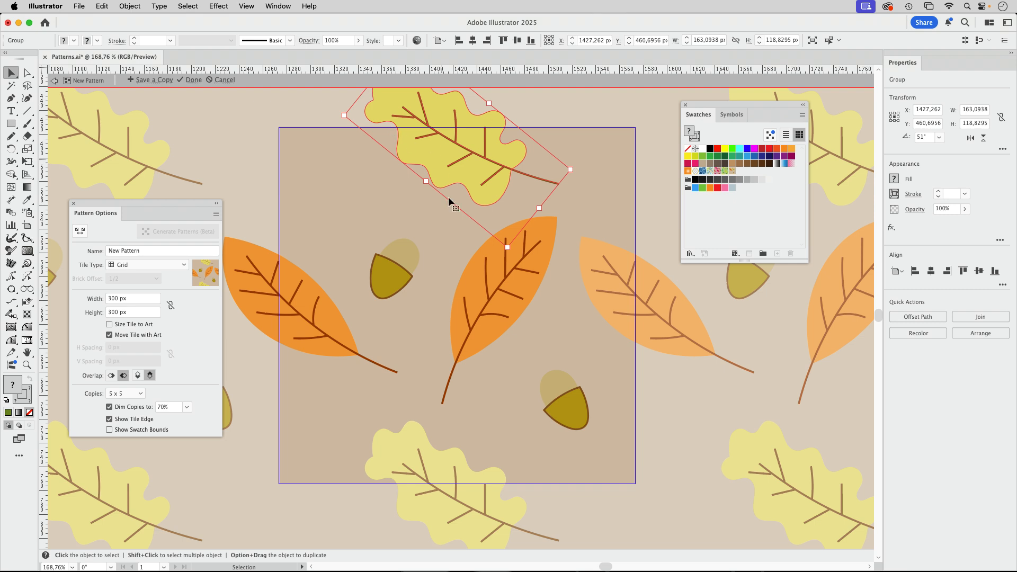
left_click(492, 319)
mouse_move(495, 321)
left_mouse_down()
mouse_move(486, 316)
mouse_move(496, 323)
left_mouse_up()
Rotate the orange leaf on the tile's left edge to about 19° and move it up.
left_click(331, 345)
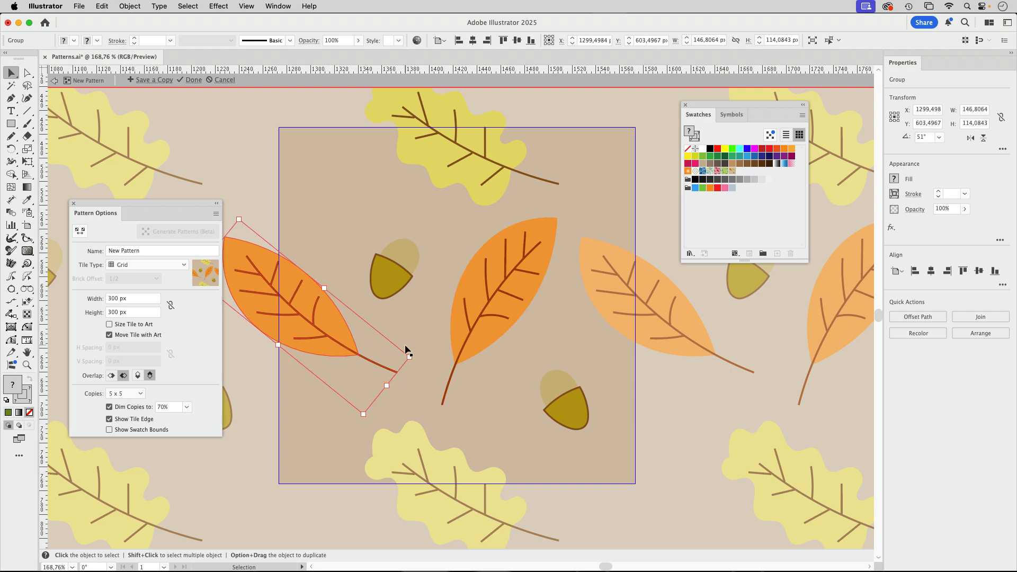
left_click_drag(415, 353, 358, 386)
left_click_drag(313, 336, 307, 276)
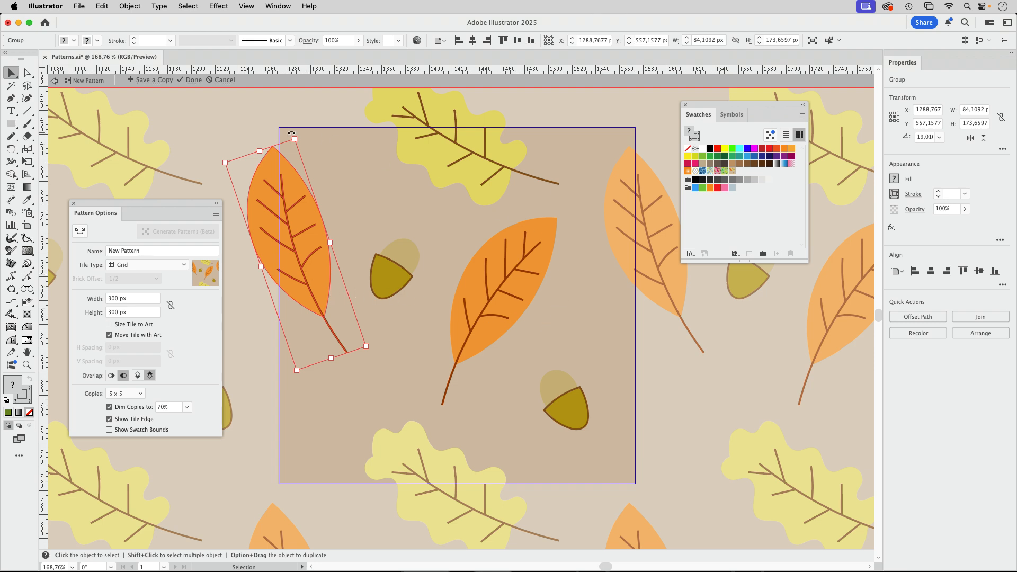
left_click(303, 109)
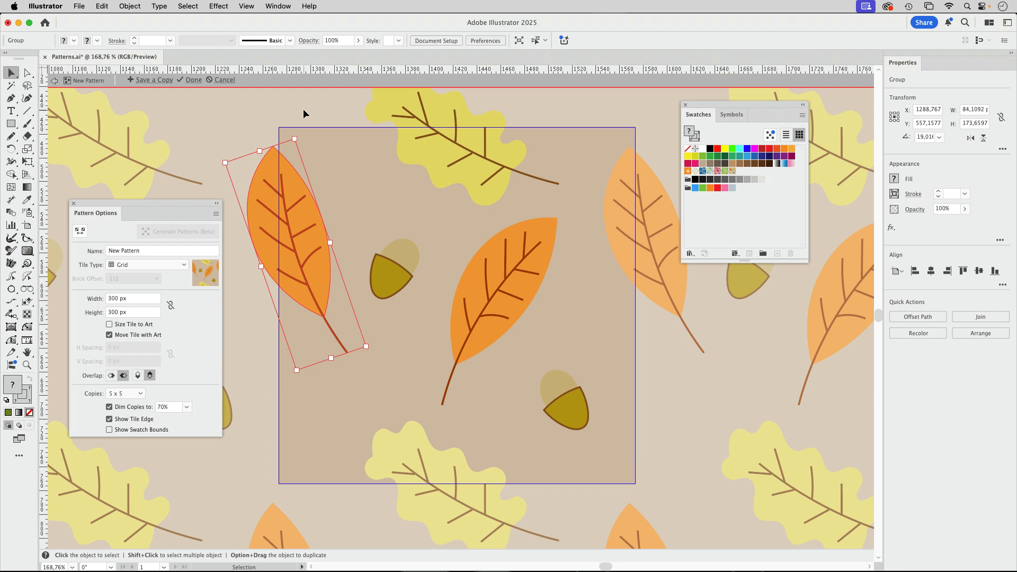
Delete the brown background square from the tile and finish editing the pattern.
left_click(349, 132)
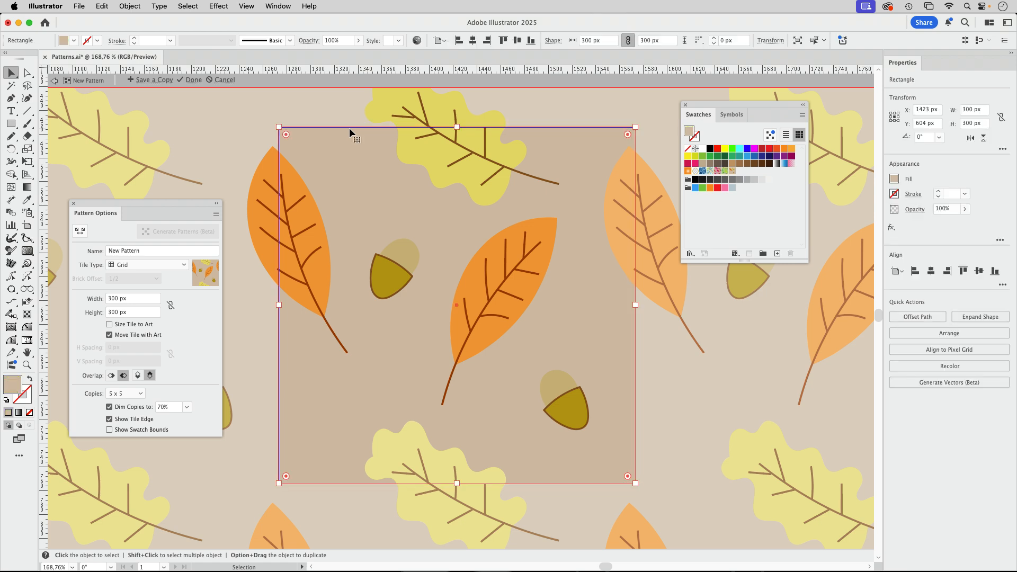
key("Delete")
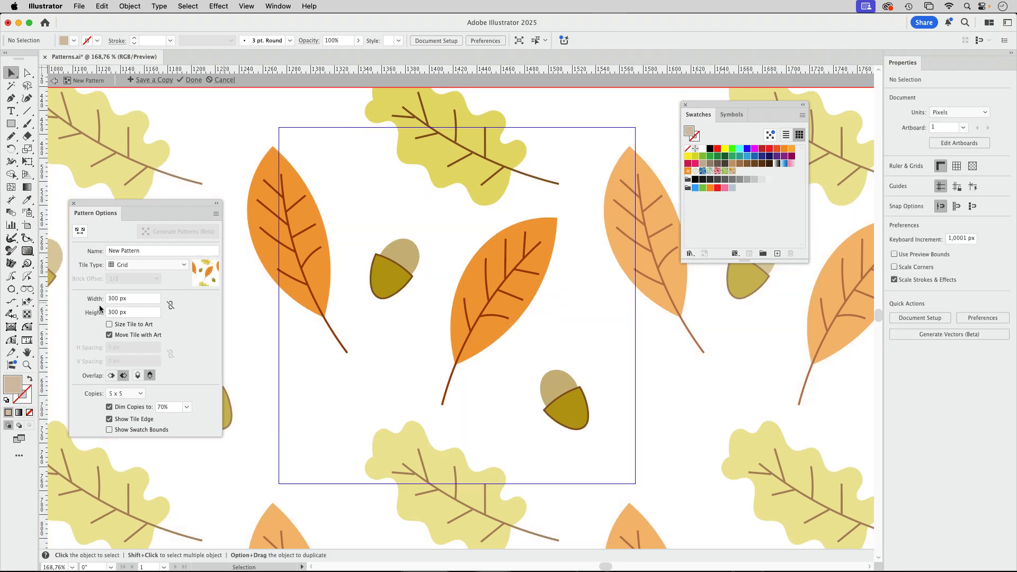
left_click(190, 81)
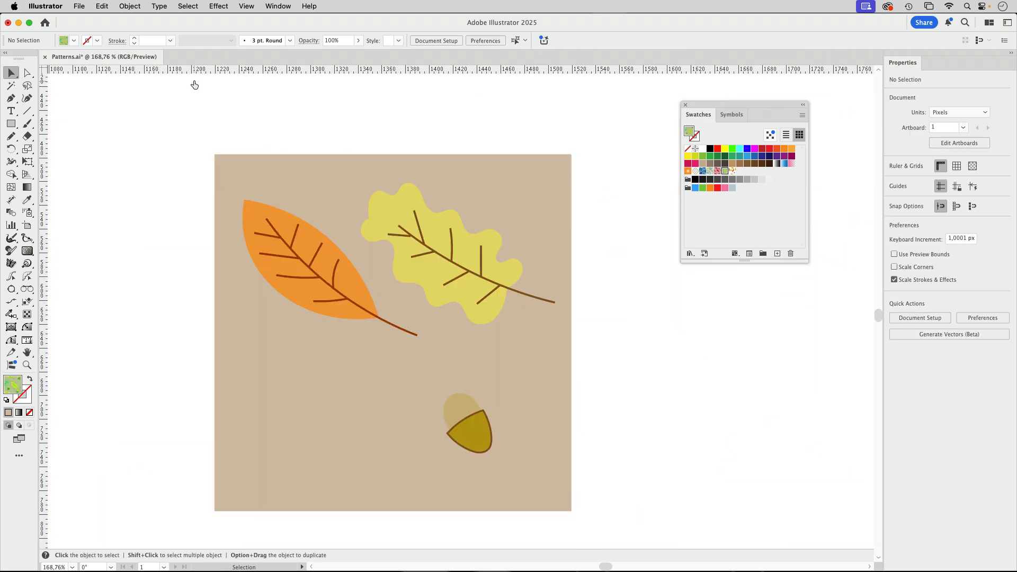
Draw a rectangle about 630 × 353 px to the right of the brown square.
scroll(629, 335, "right", 5)
scroll(629, 335, "down", 1)
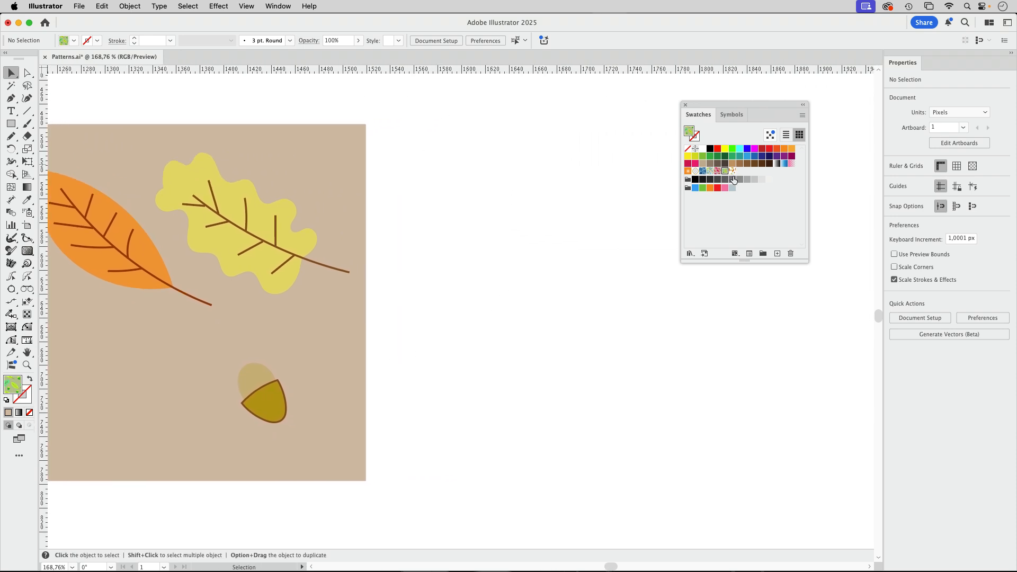
left_click(11, 124)
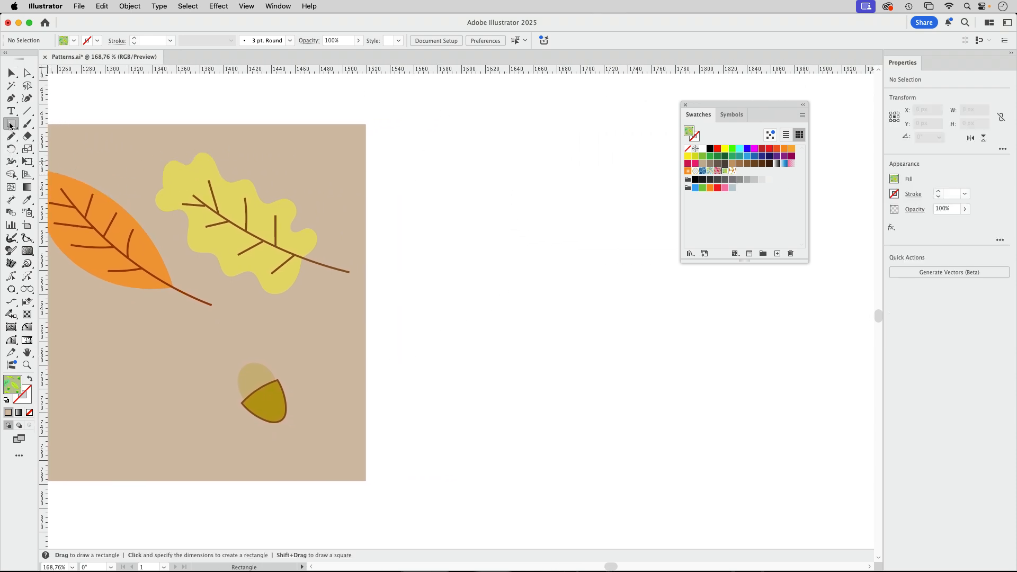
mouse_move(409, 141)
left_mouse_down()
mouse_move(857, 497)
mouse_move(880, 504)
mouse_move(899, 543)
left_mouse_up()
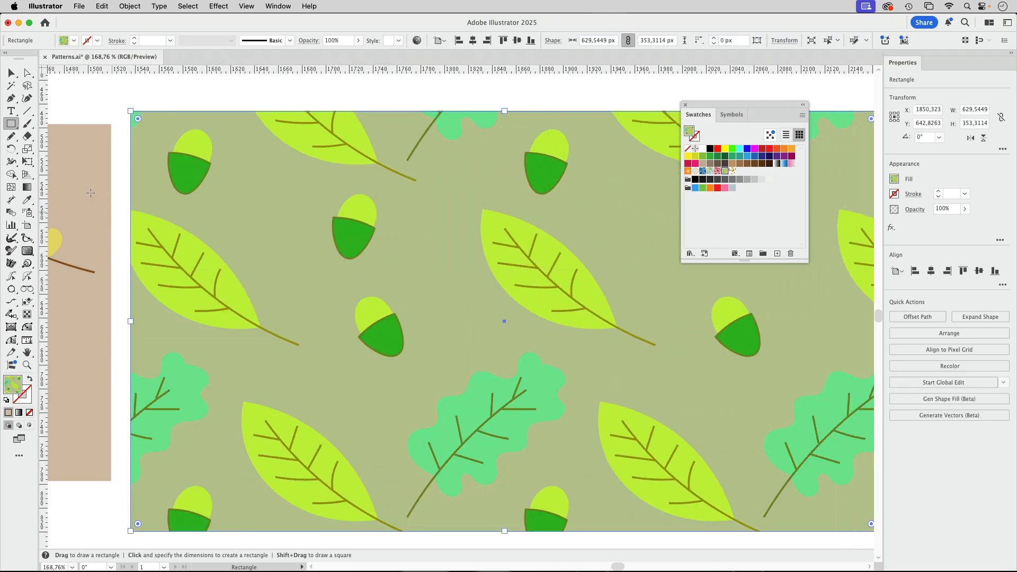
Fill the new rectangle with the brown sampled from the neighbouring square.
key("i")
left_click(93, 147)
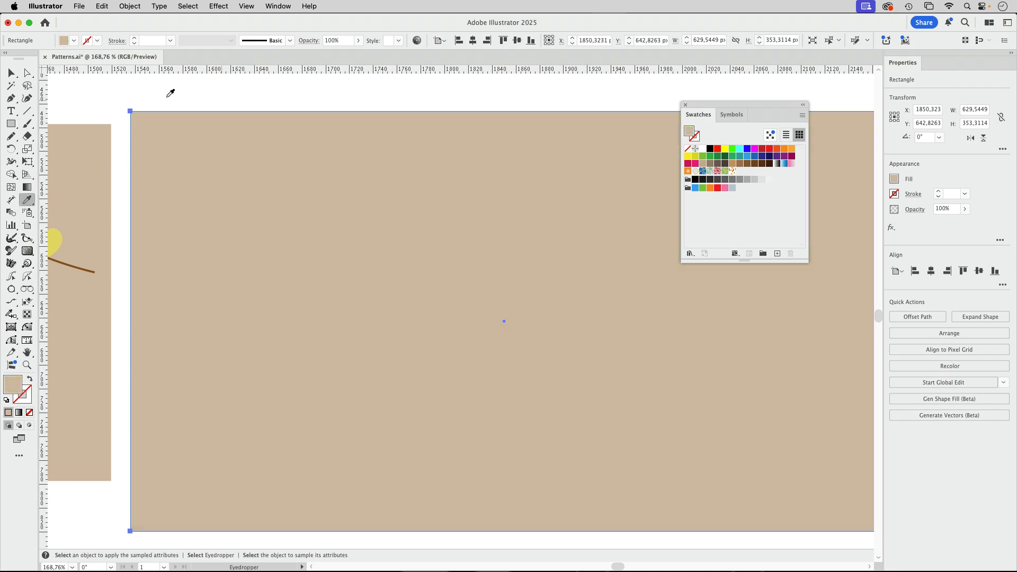
key("v")
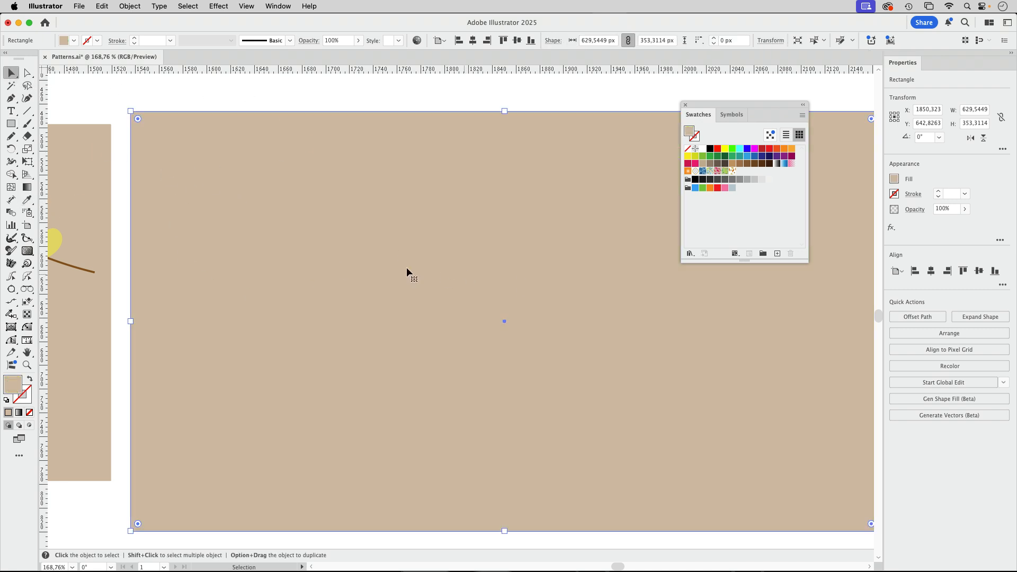
Duplicate the rectangle's brown fill in its appearance and set the upper fill to the new autumn leaf pattern swatch.
left_click(280, 5)
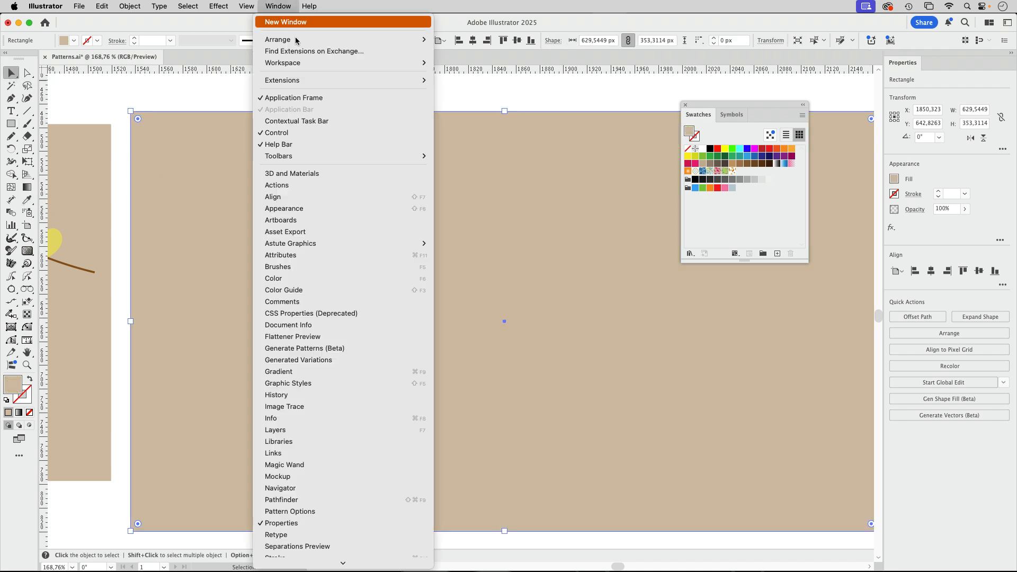
left_click(288, 208)
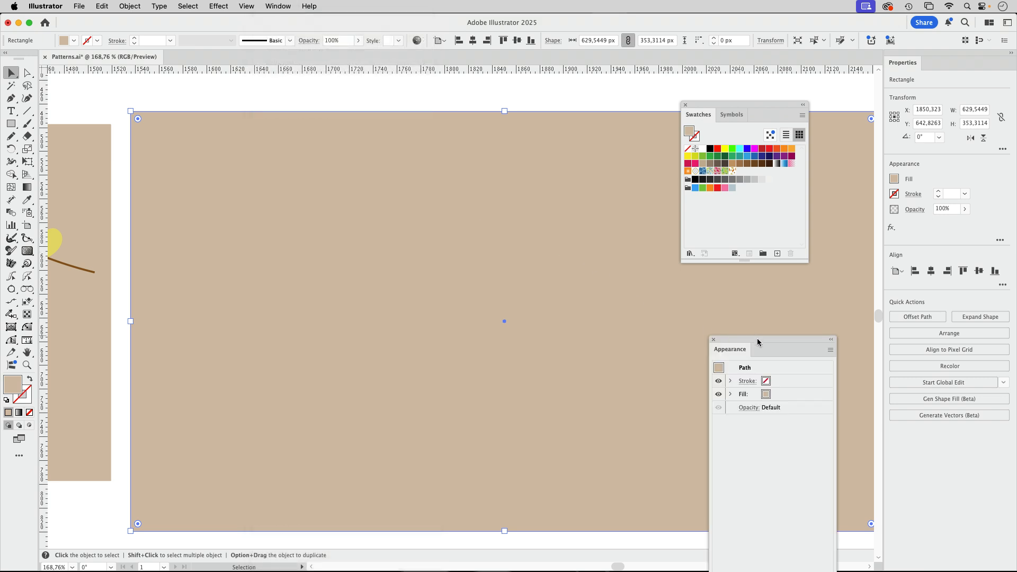
left_click_drag(748, 335, 526, 138)
left_click(555, 199)
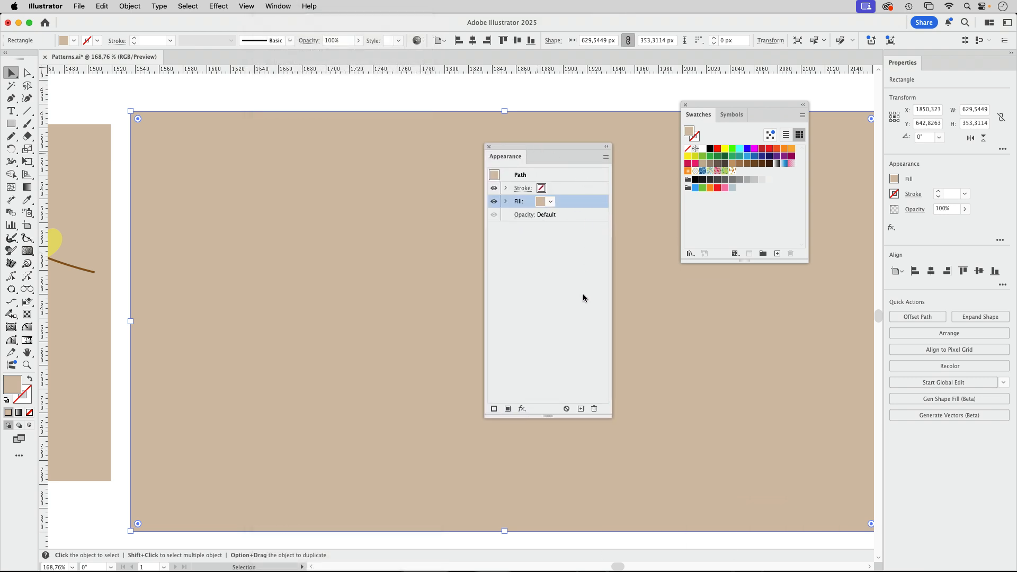
left_click(580, 408)
left_click(551, 202)
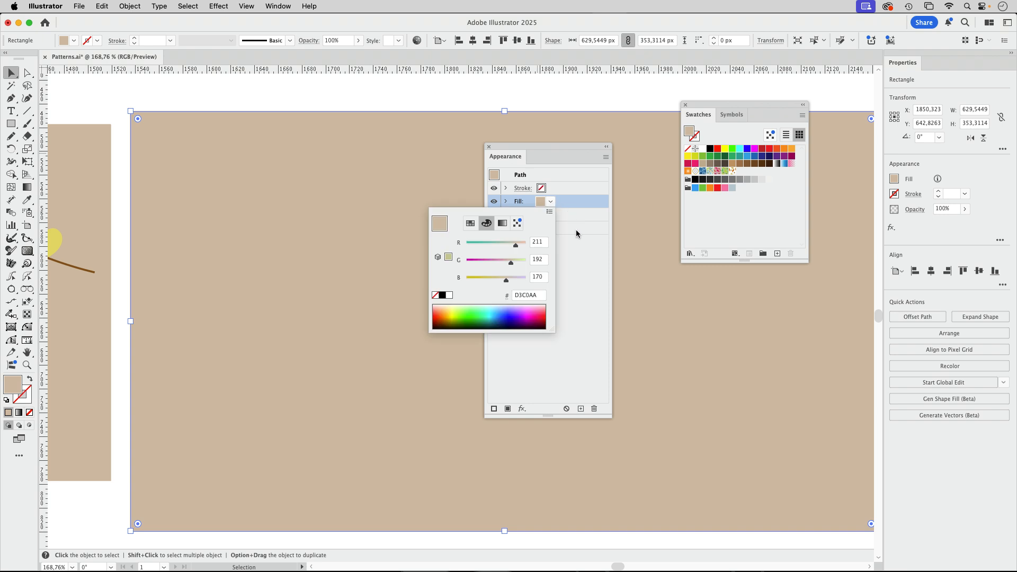
left_click(470, 223)
left_click(479, 263)
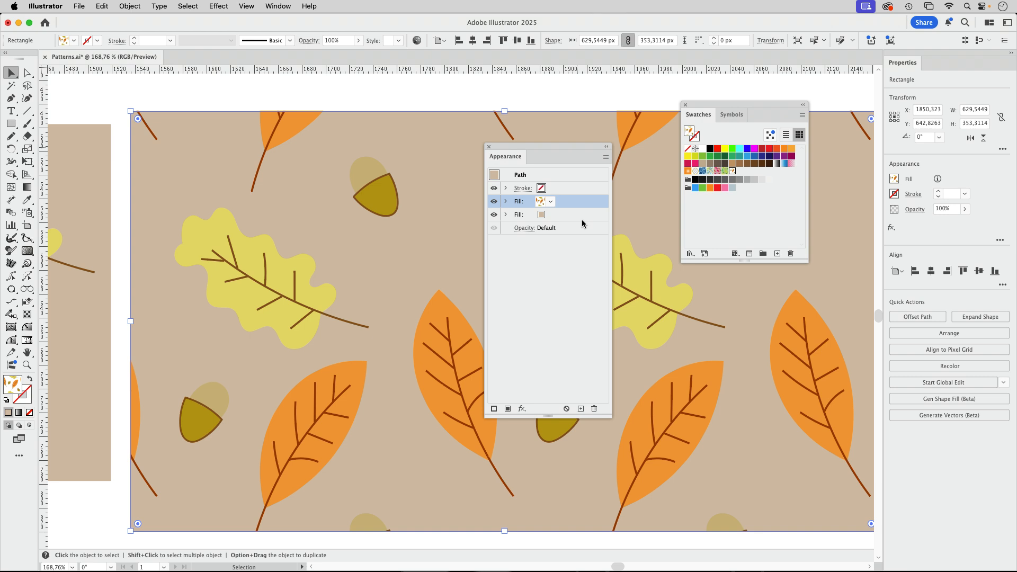
Move the patterned rectangle up and to the right, and stretch it downward to about 650 px high.
left_click_drag(549, 159, 755, 307)
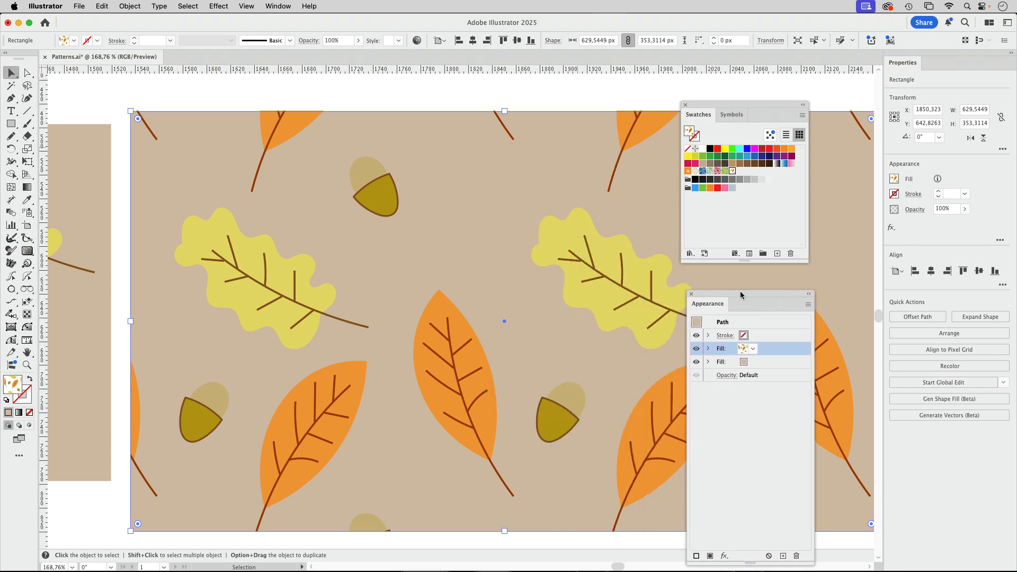
scroll(524, 289, "down", 5)
left_click_drag(523, 289, 427, 284)
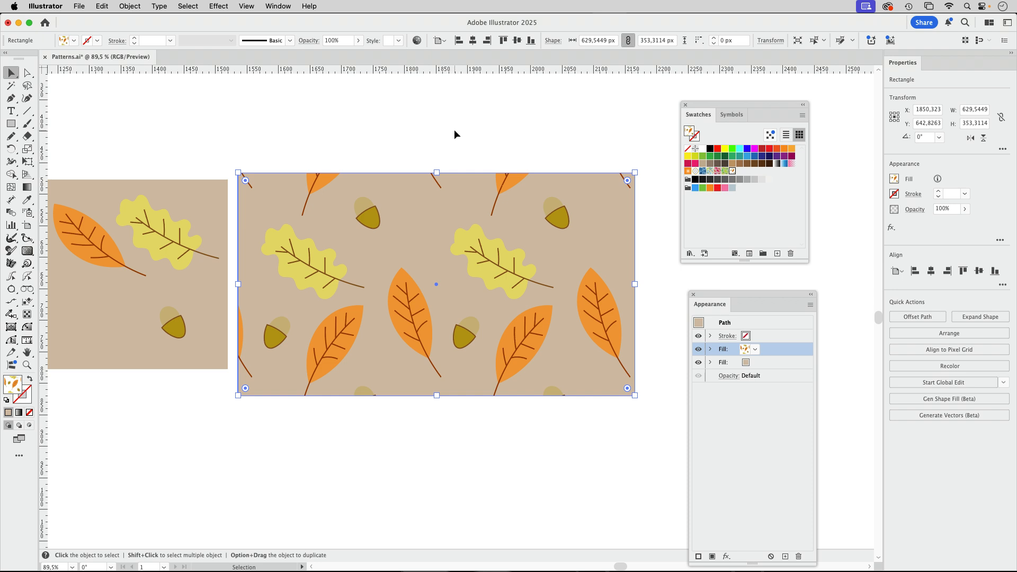
left_click(523, 147)
scroll(567, 257, "right", 2)
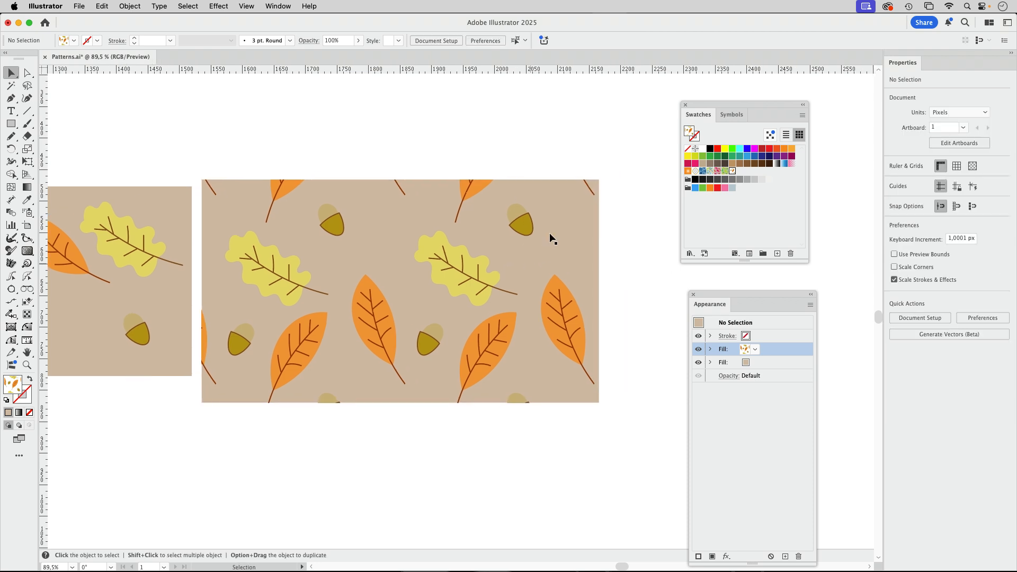
scroll(533, 252, "down", 2)
left_click(536, 237)
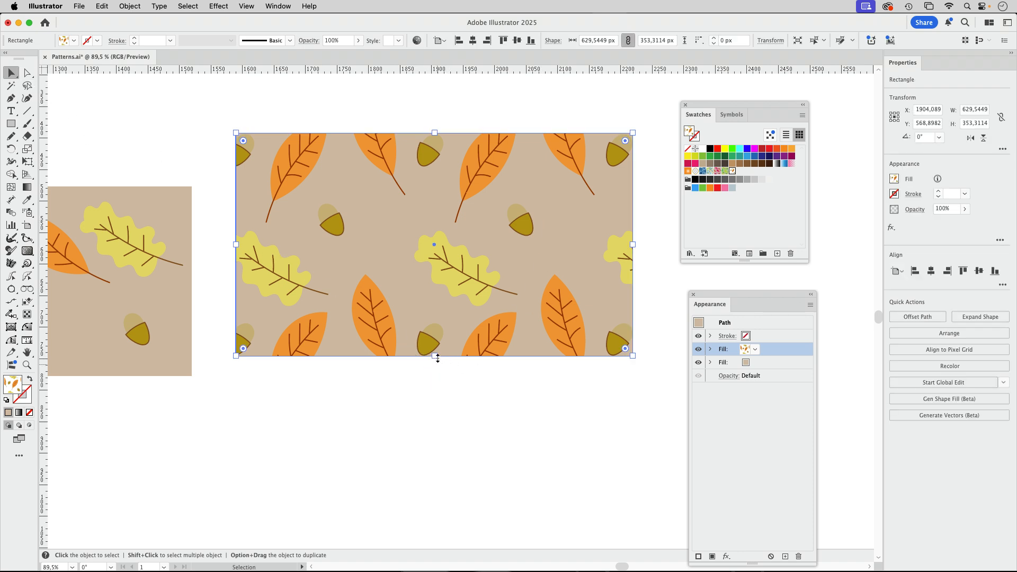
left_click_drag(436, 358, 470, 529)
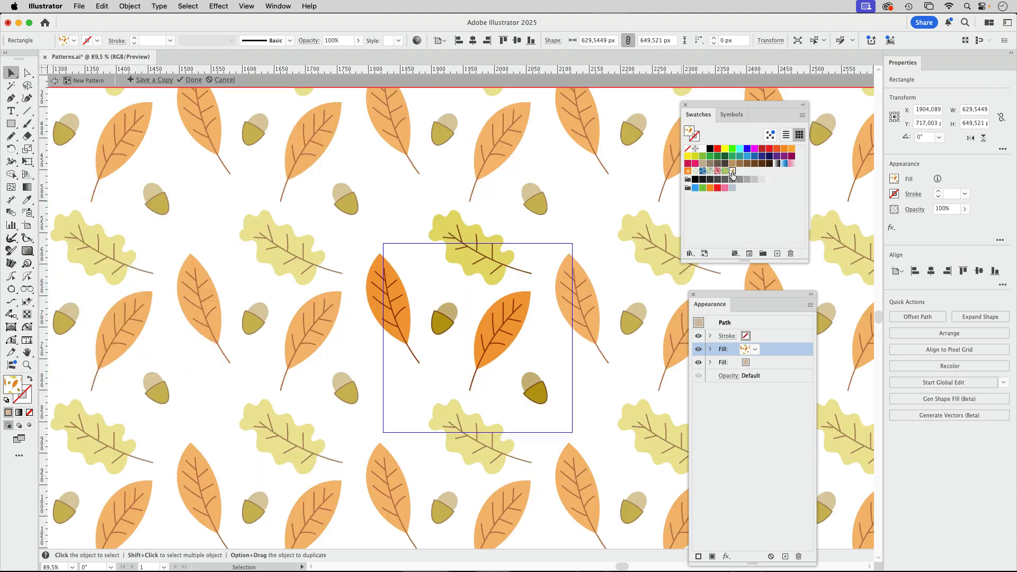
Reopen the autumn leaf pattern swatch for editing and shift the yellow oak leaf slightly left and down in the tile.
double_click(732, 171)
mouse_move(478, 258)
left_mouse_down()
mouse_move(493, 262)
mouse_move(485, 269)
left_mouse_up()
key("super+space")
left_click_drag(601, 209, 566, 225)
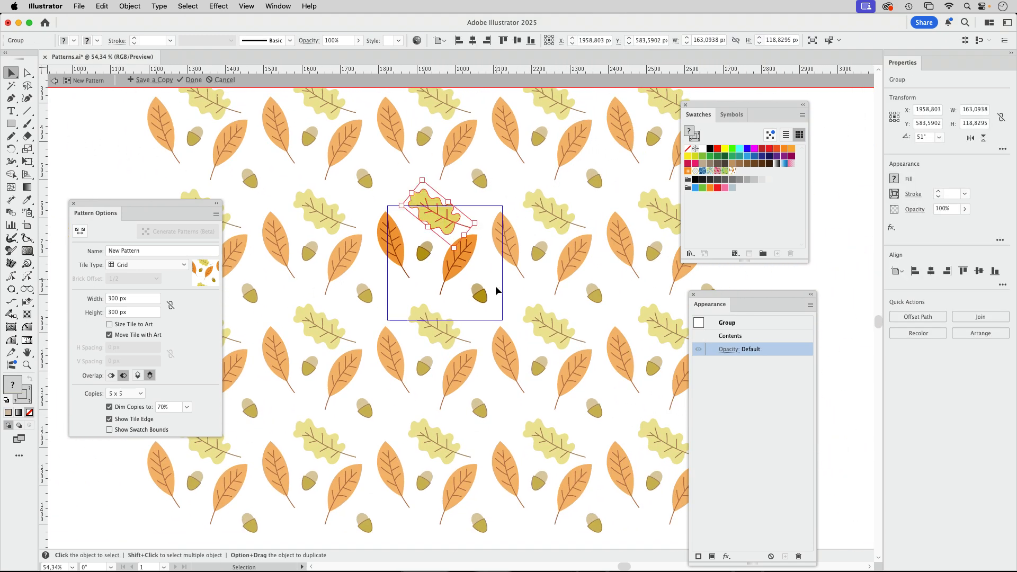
left_click(519, 291)
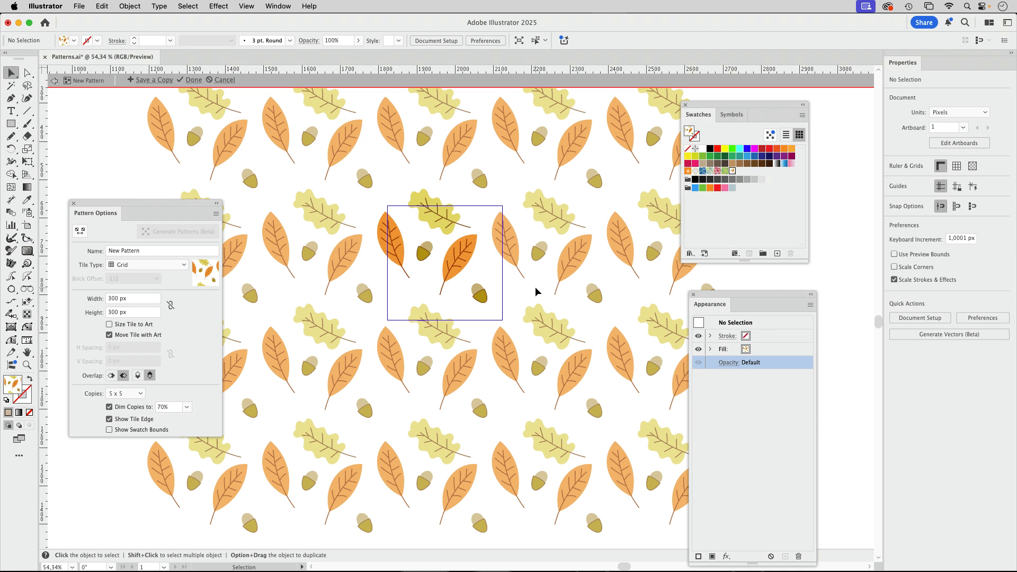